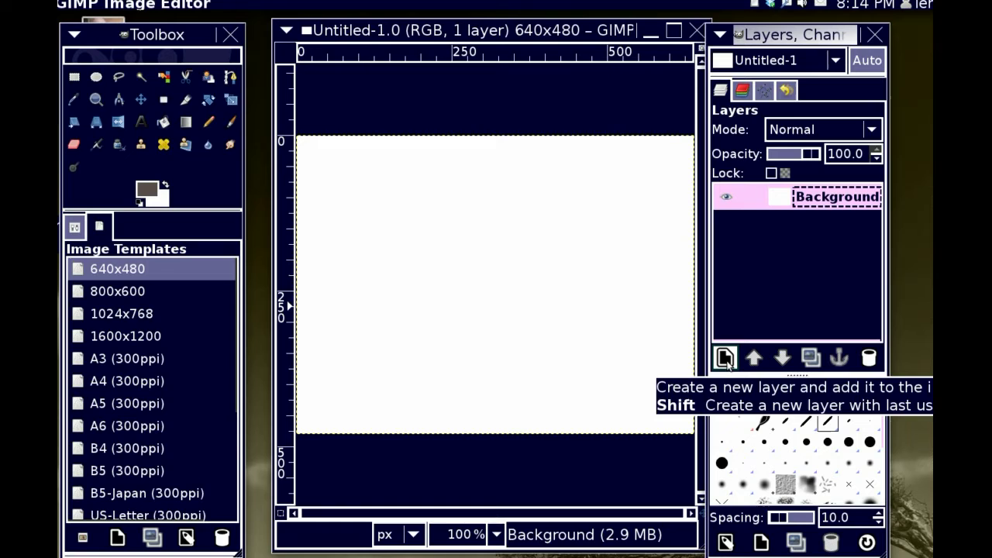
# Rename the Background layer to 'table'.
pyautogui.doubleClick(820, 199)
pyautogui.write('table')
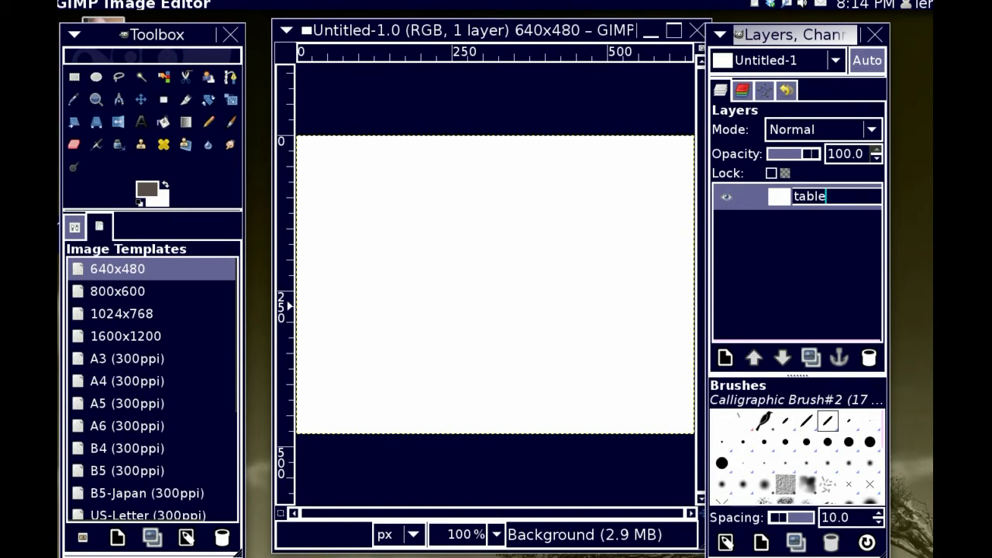
pyautogui.press('Return')
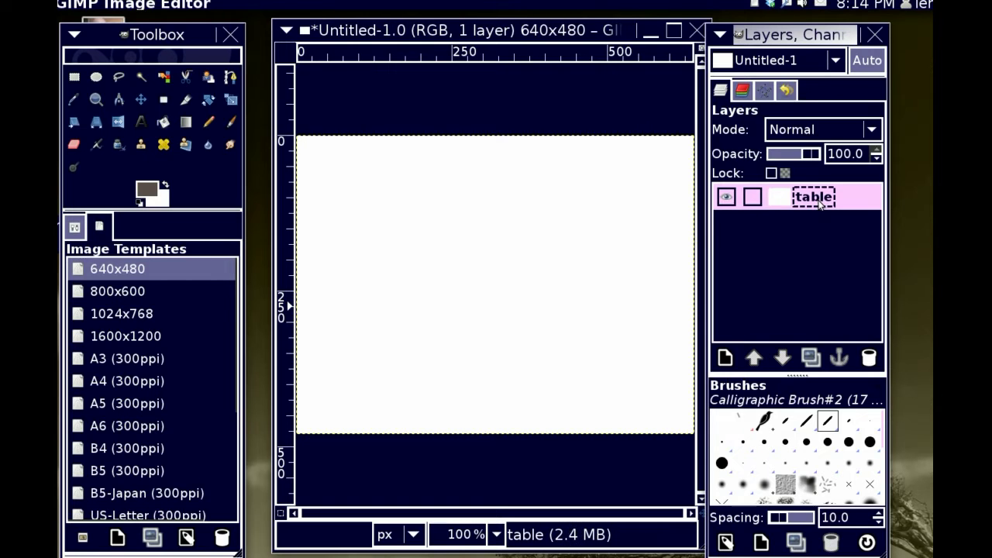
# Add a new transparent-filled layer named 'plate' above it.
pyautogui.click(725, 358)
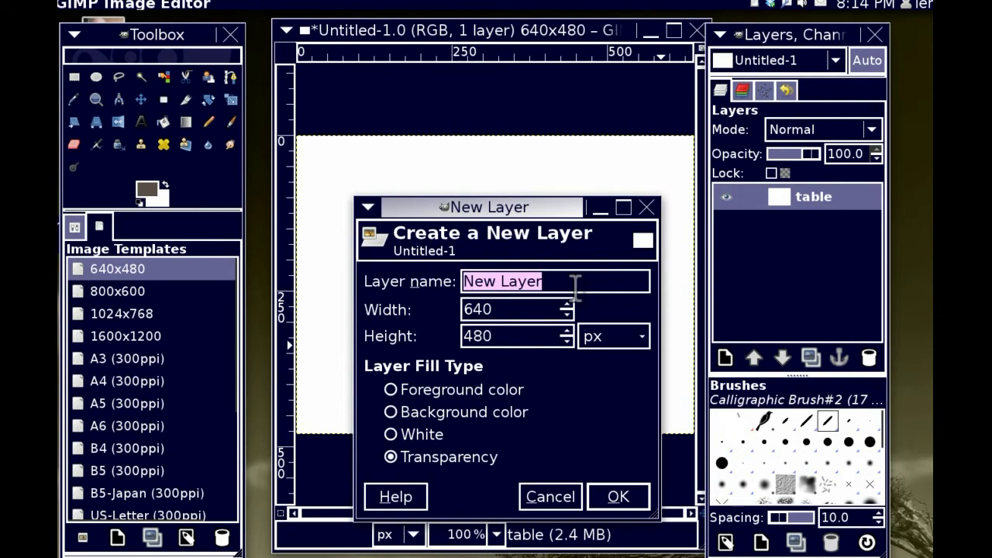
pyautogui.write('plate')
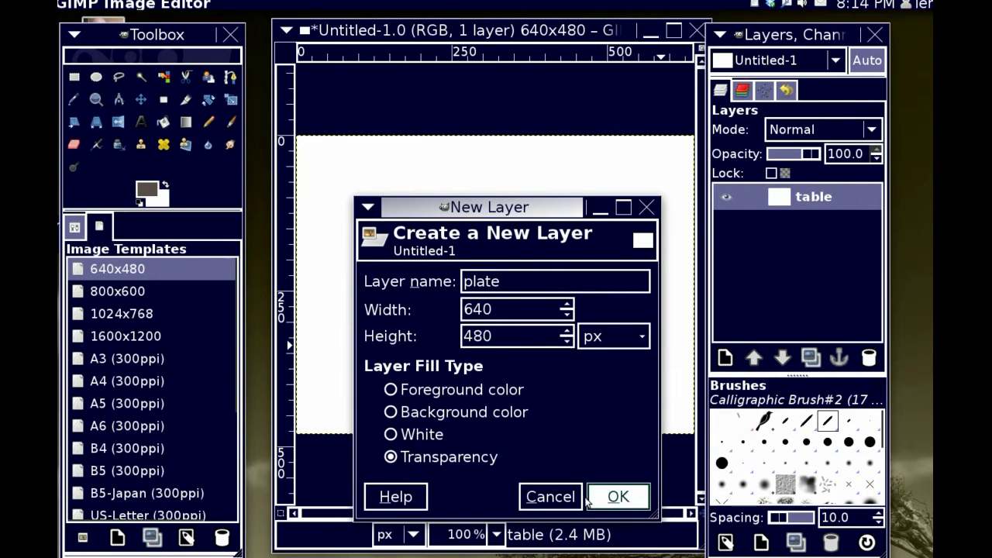
pyautogui.click(616, 496)
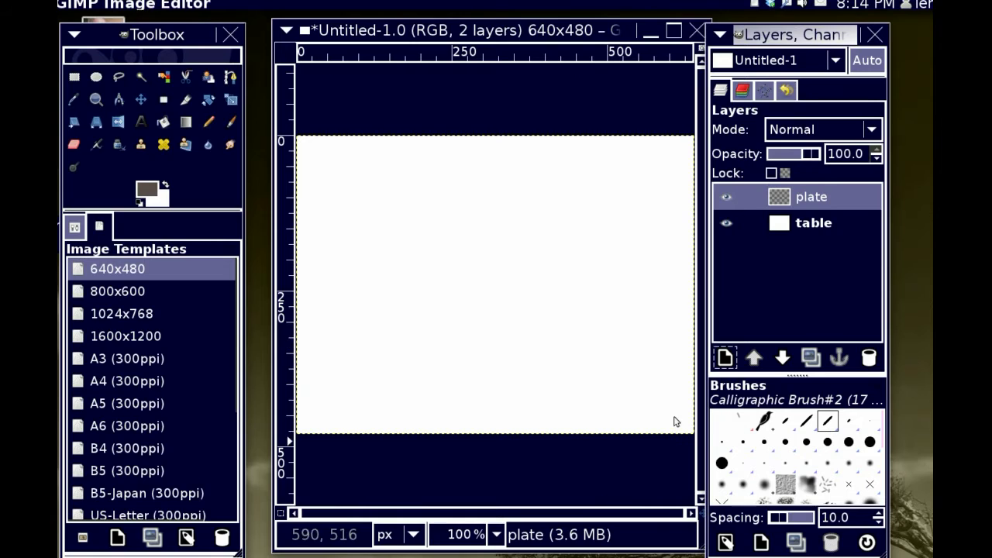
# Bucket-fill the whole table layer with linen beige c1b4ad.
pyautogui.click(832, 227)
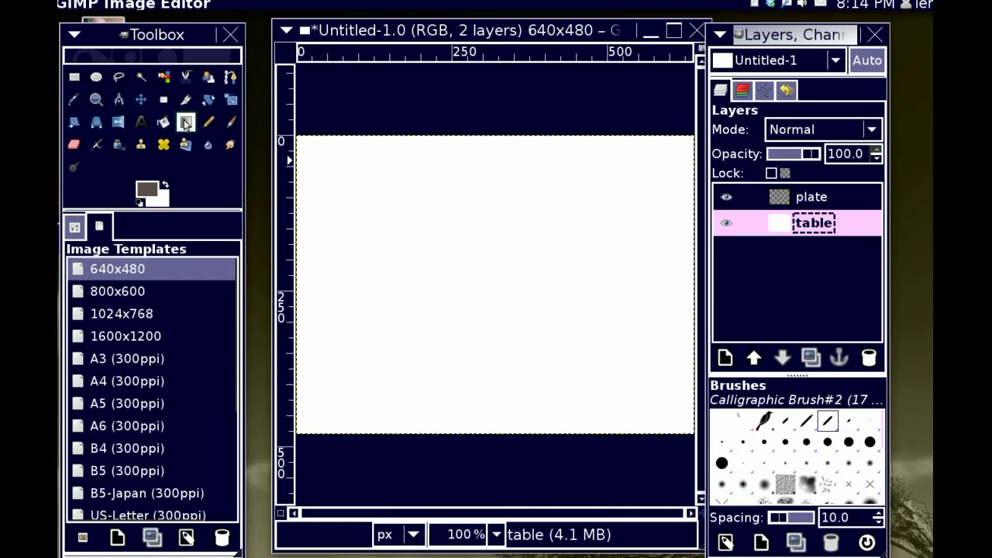
pyautogui.click(163, 122)
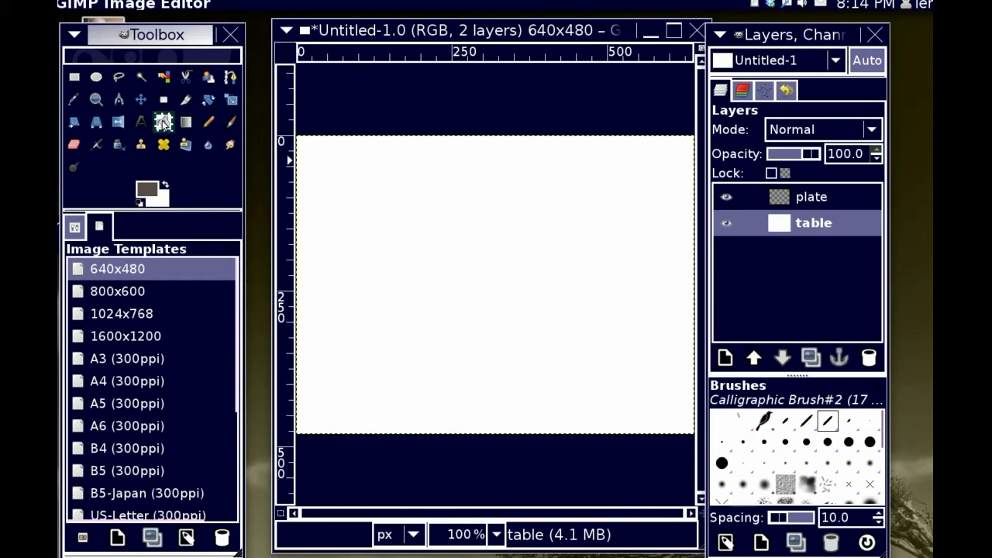
pyautogui.click(147, 190)
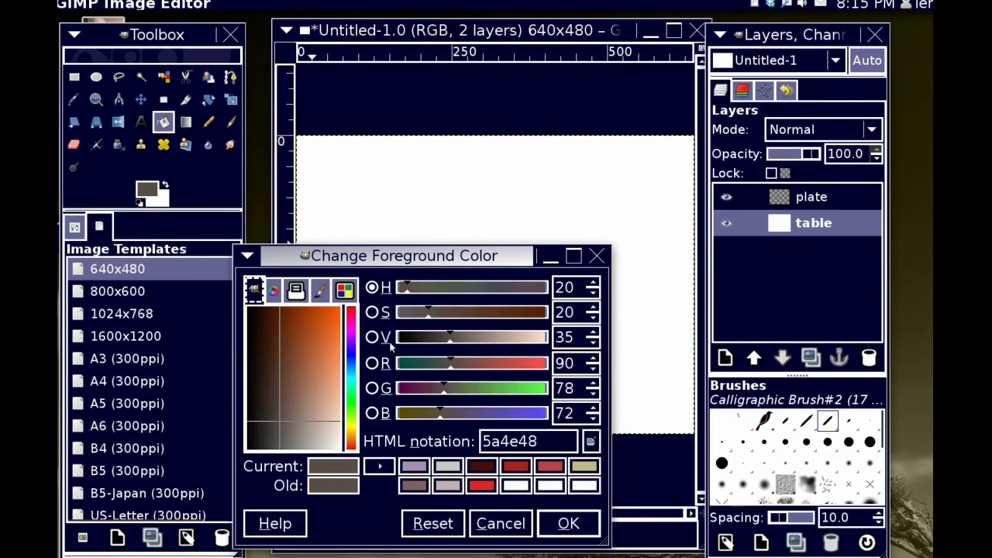
pyautogui.moveTo(324, 418); pyautogui.dragTo(318, 438)
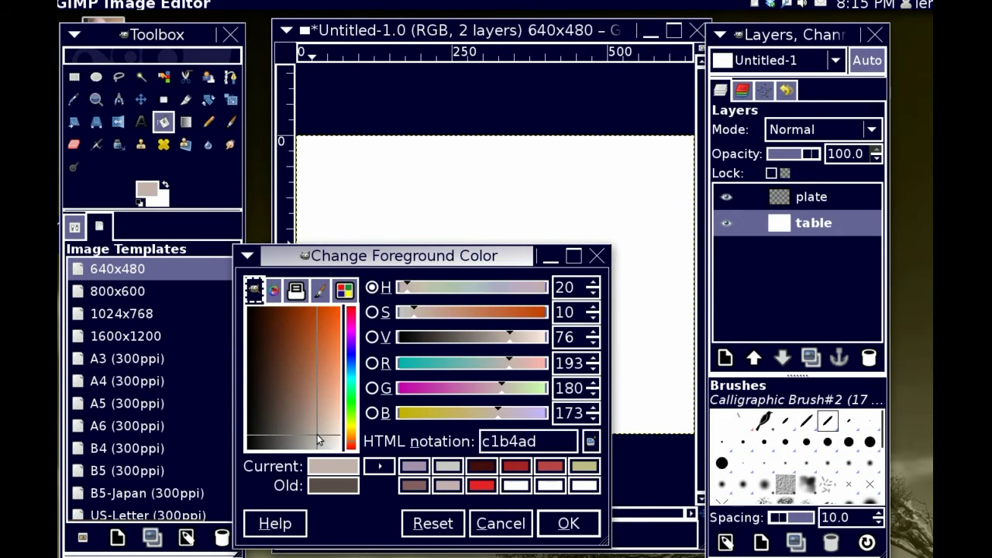
pyautogui.click(568, 523)
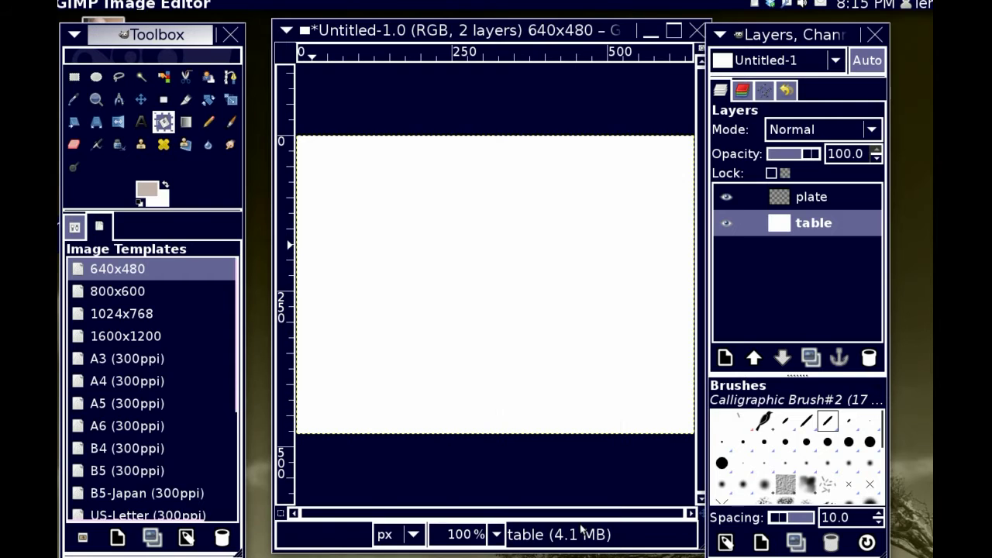
pyautogui.click(463, 216)
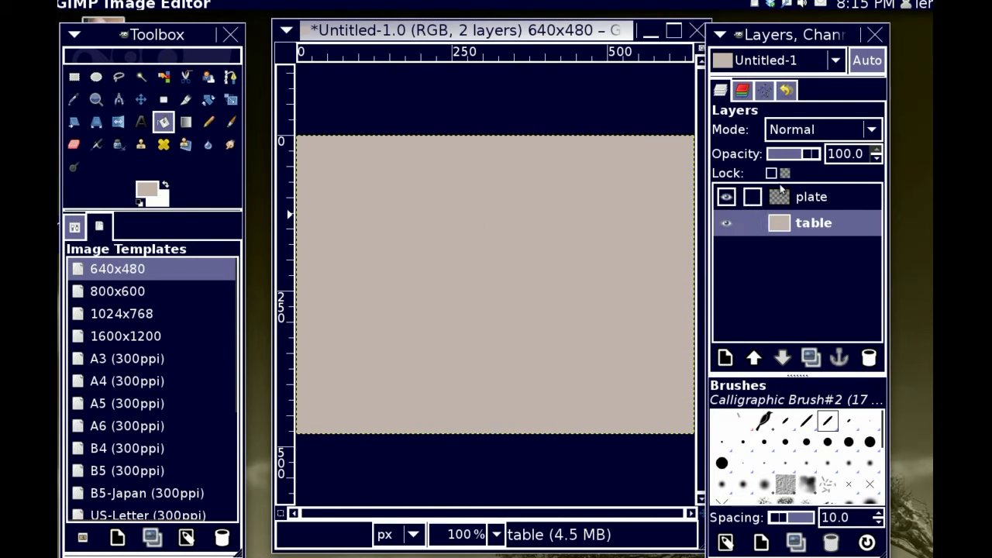
# On the plate layer, draw a roughly 240-pixel circular selection centred on the canvas.
pyautogui.click(813, 198)
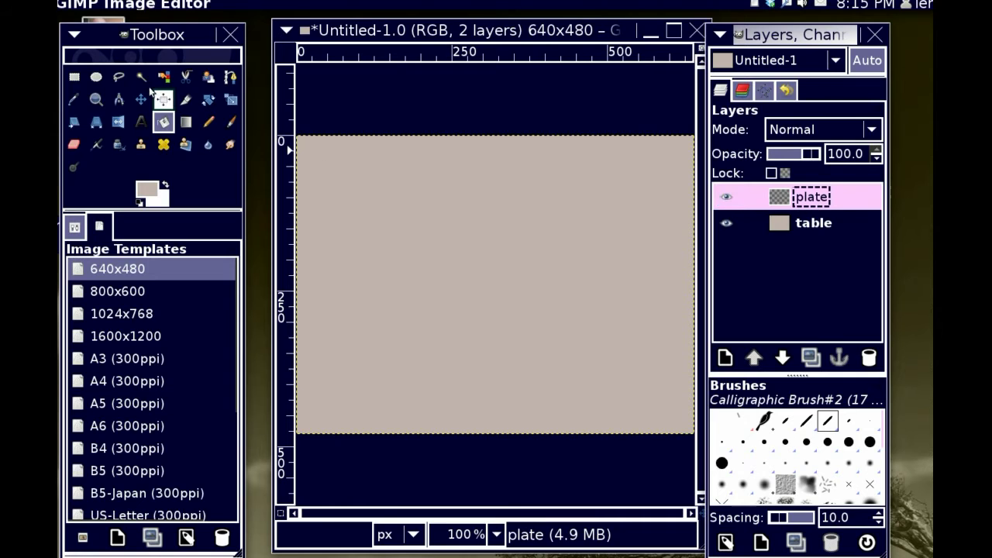
pyautogui.click(95, 79)
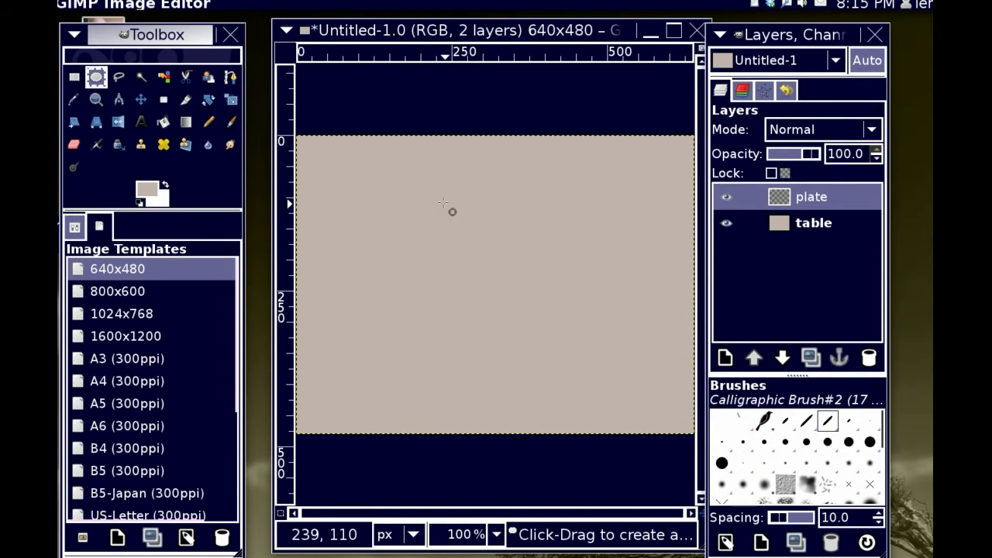
pyautogui.click(376, 179)
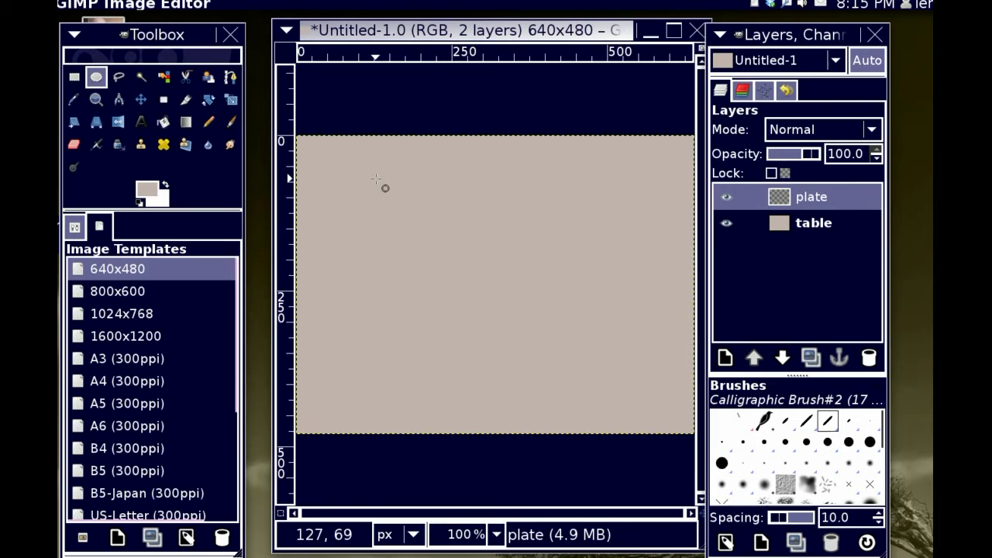
pyautogui.moveTo(376, 179); pyautogui.dragTo(607, 372)
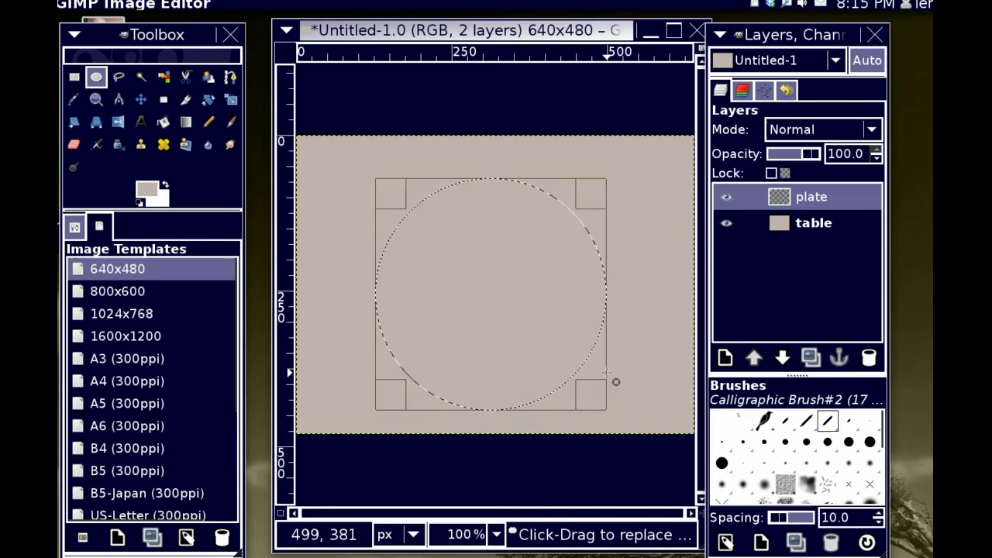
pyautogui.click(466, 258)
pyautogui.click(468, 256)
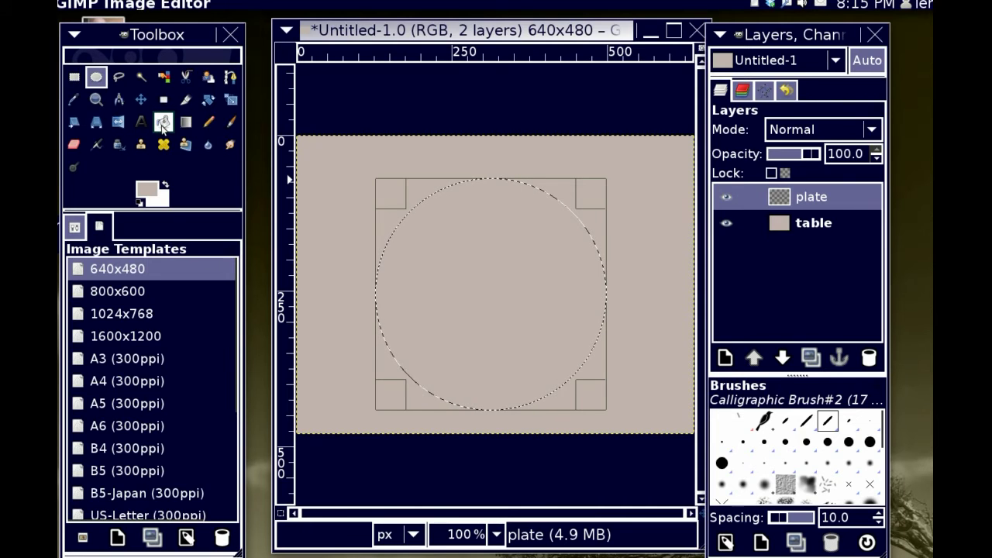
# Bucket-fill the circular selection on the plate layer with white ffffff.
pyautogui.click(163, 123)
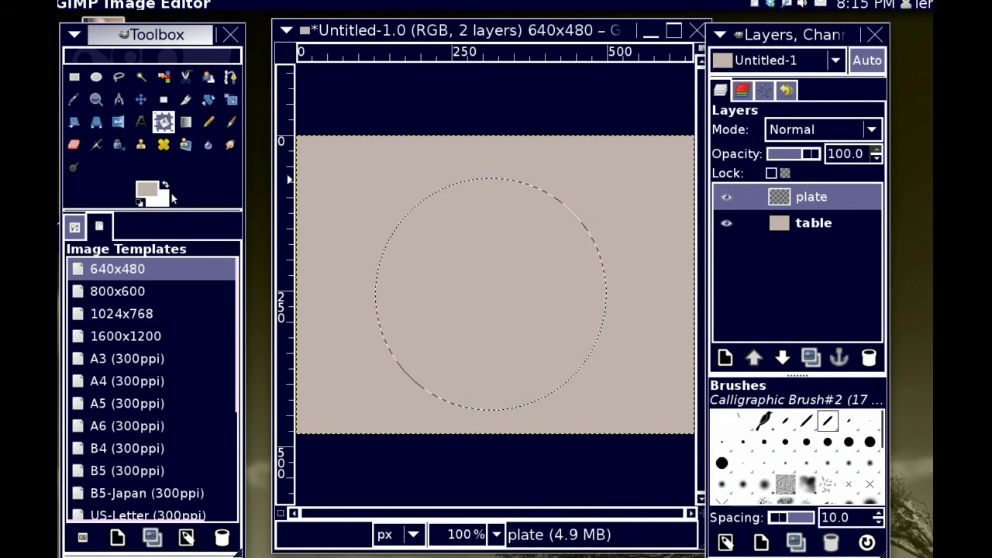
pyautogui.click(146, 190)
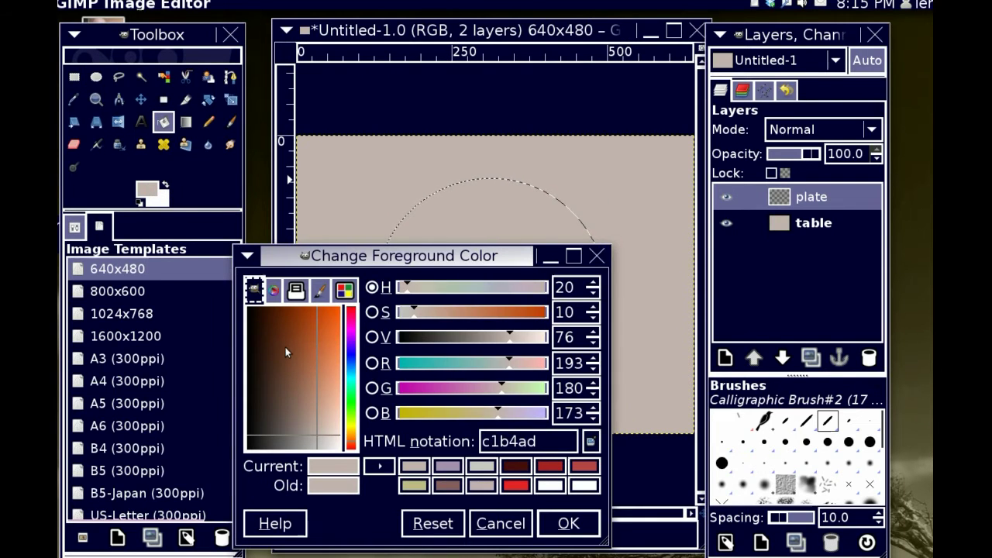
pyautogui.moveTo(285, 347); pyautogui.dragTo(246, 306)
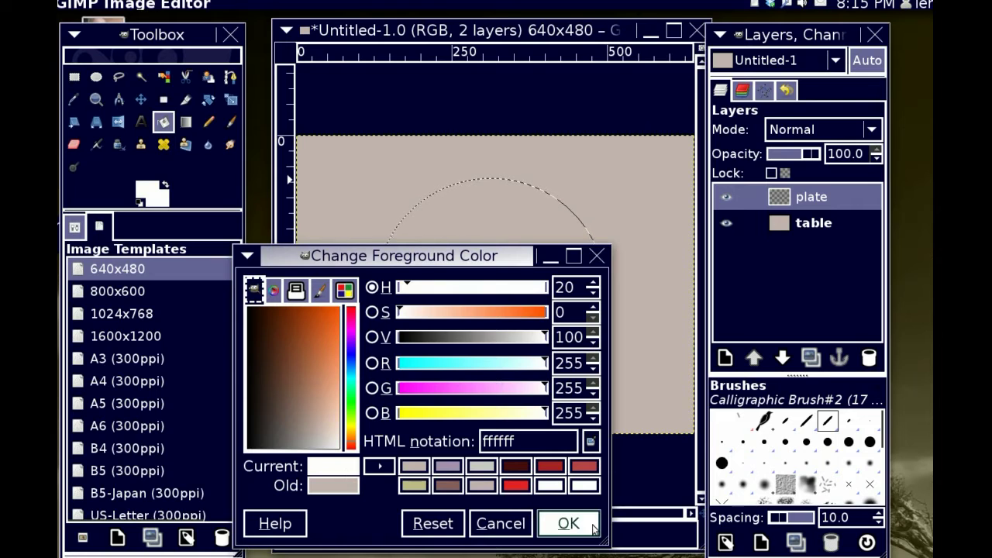
pyautogui.click(569, 523)
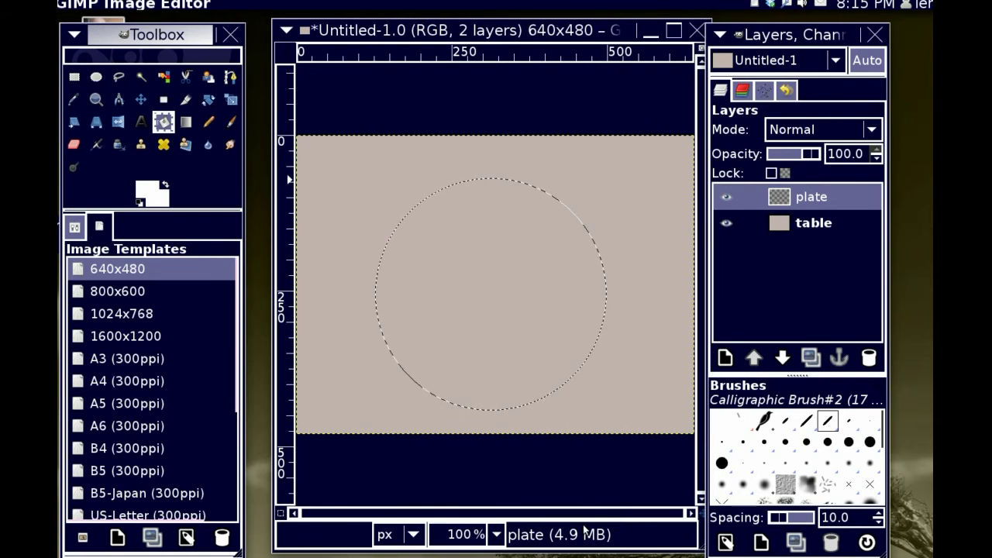
pyautogui.click(509, 279)
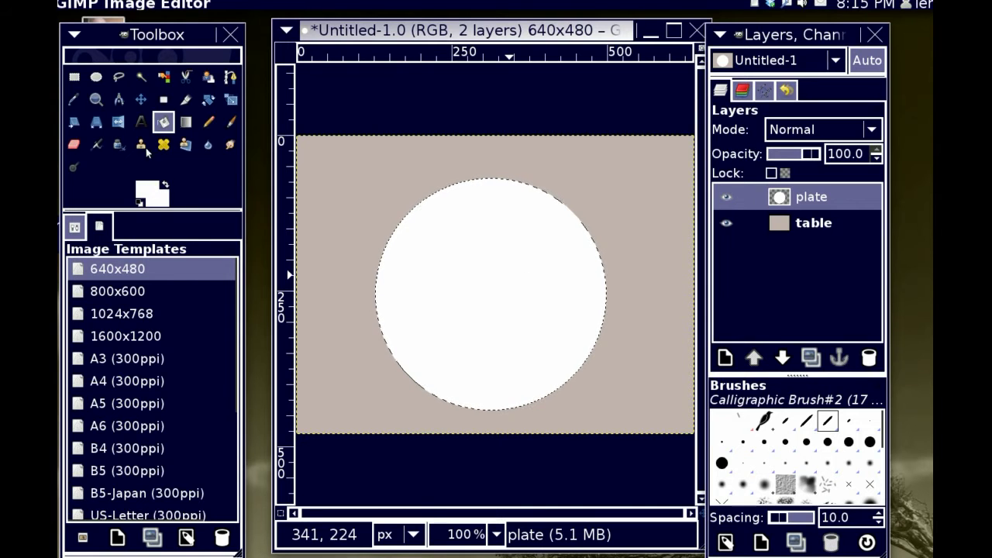
pyautogui.click(94, 78)
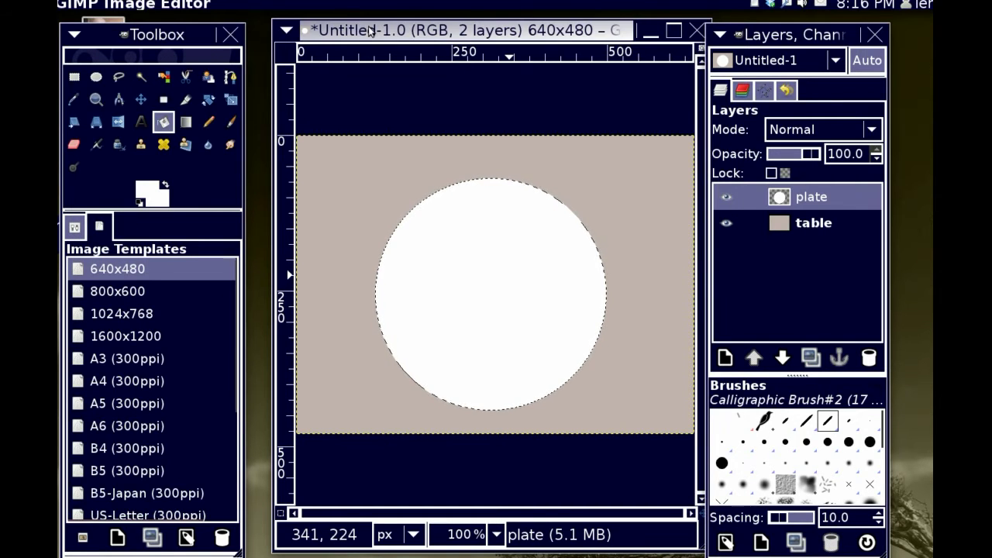
# Draw a Shift-constrained 223×222 circle selection and centre it on the plate.
pyautogui.click(131, 44)
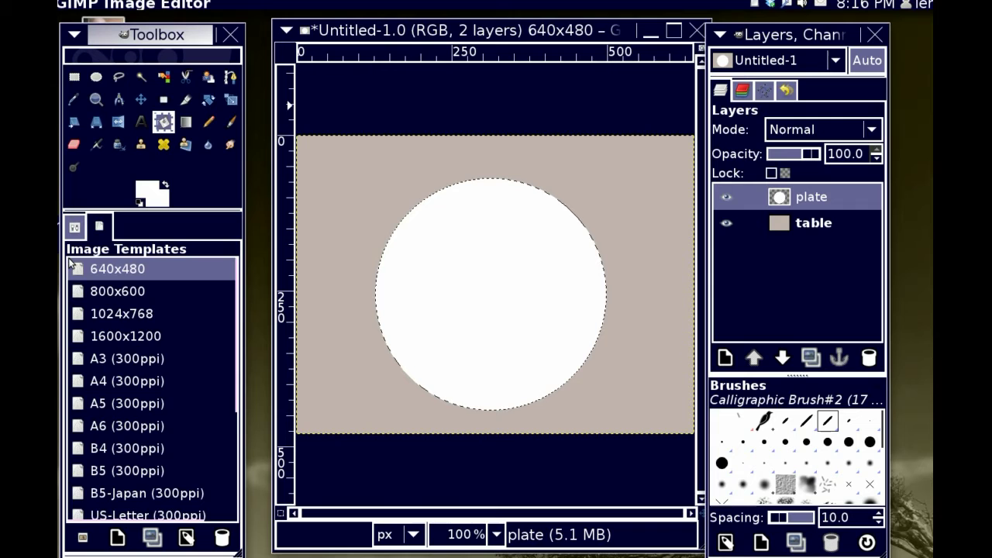
pyautogui.click(75, 226)
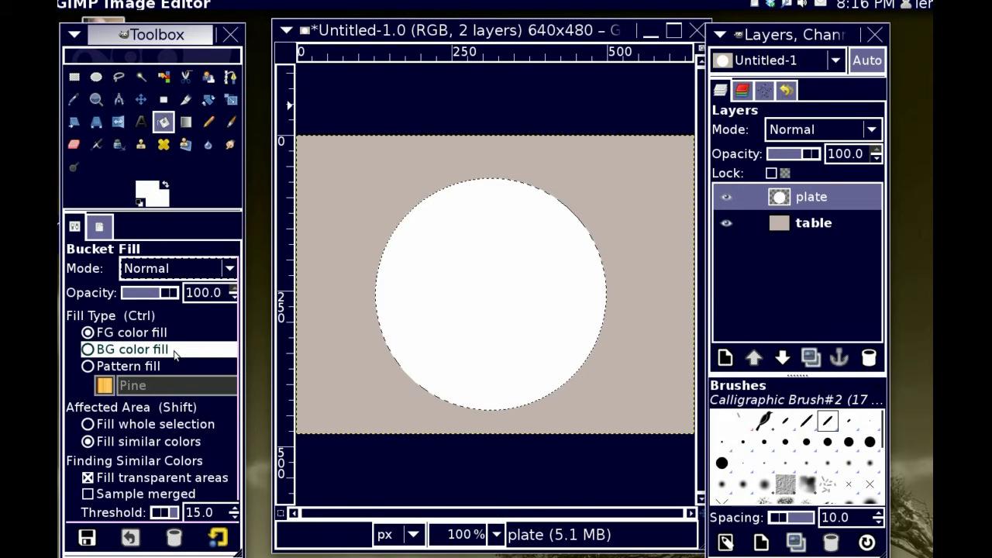
pyautogui.click(89, 81)
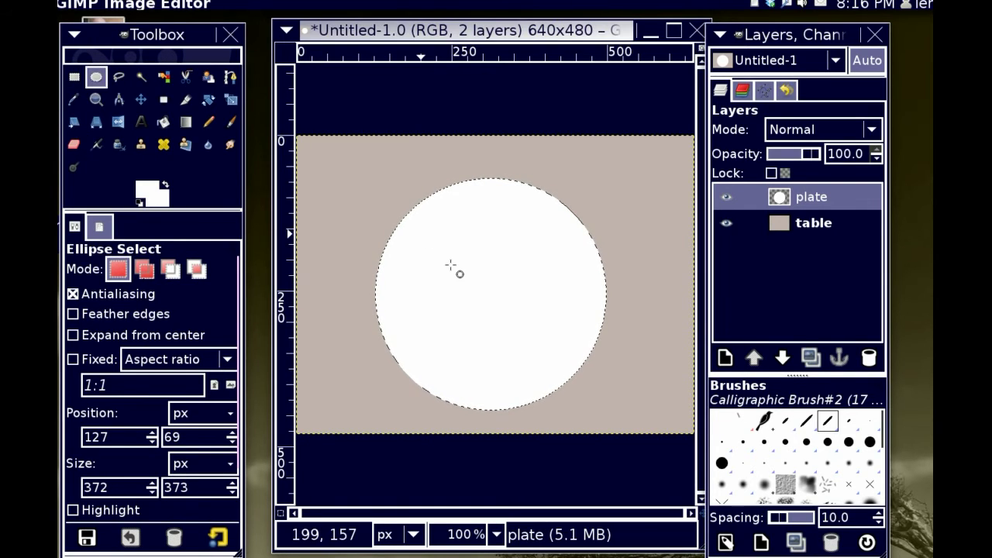
pyautogui.moveTo(420, 233); pyautogui.dragTo(567, 376)
pyautogui.press('shift')
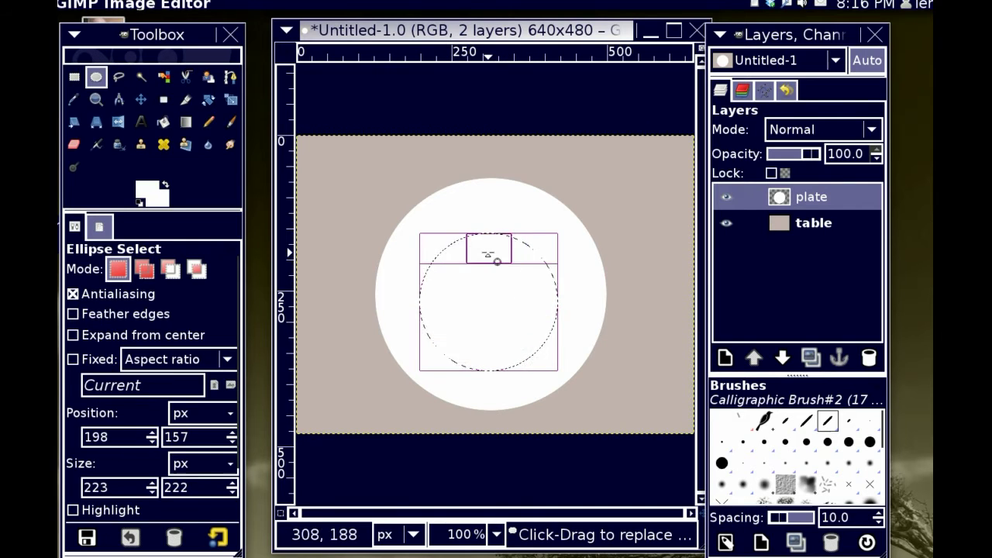
pyautogui.moveTo(484, 288)
pyautogui.mouseDown()
pyautogui.moveTo(491, 269)
pyautogui.moveTo(489, 279)
pyautogui.mouseUp()
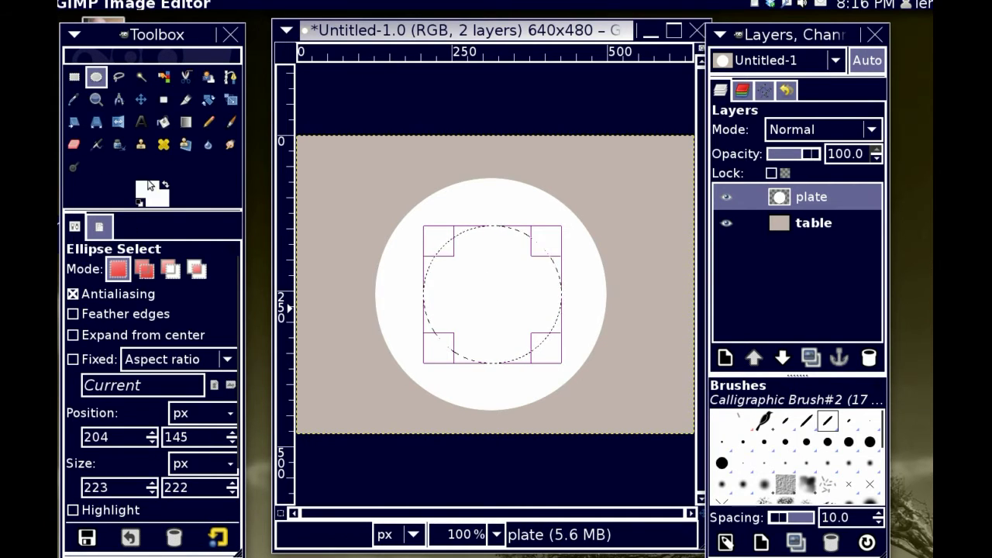
# Fill the inner circle with light grey bcbcbc.
pyautogui.click(163, 122)
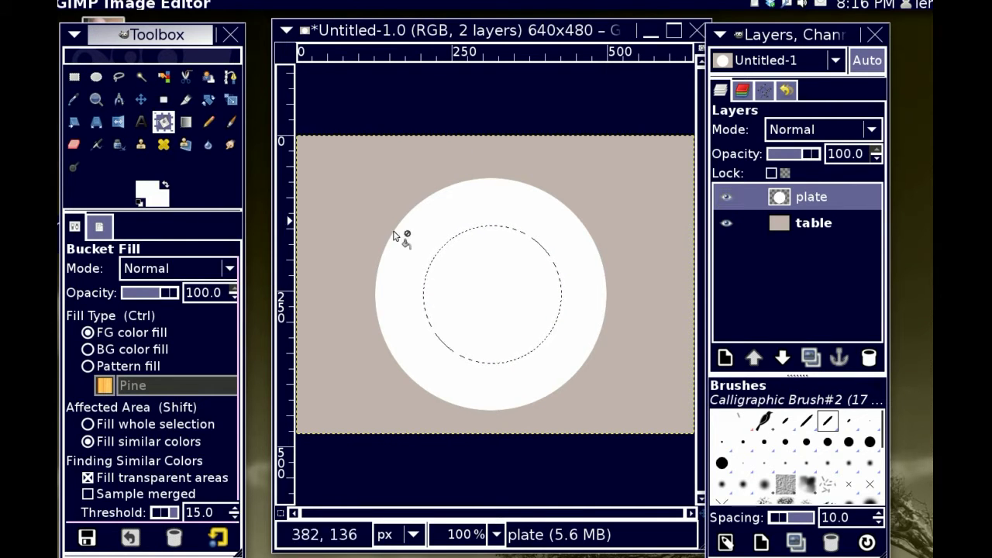
pyautogui.click(143, 190)
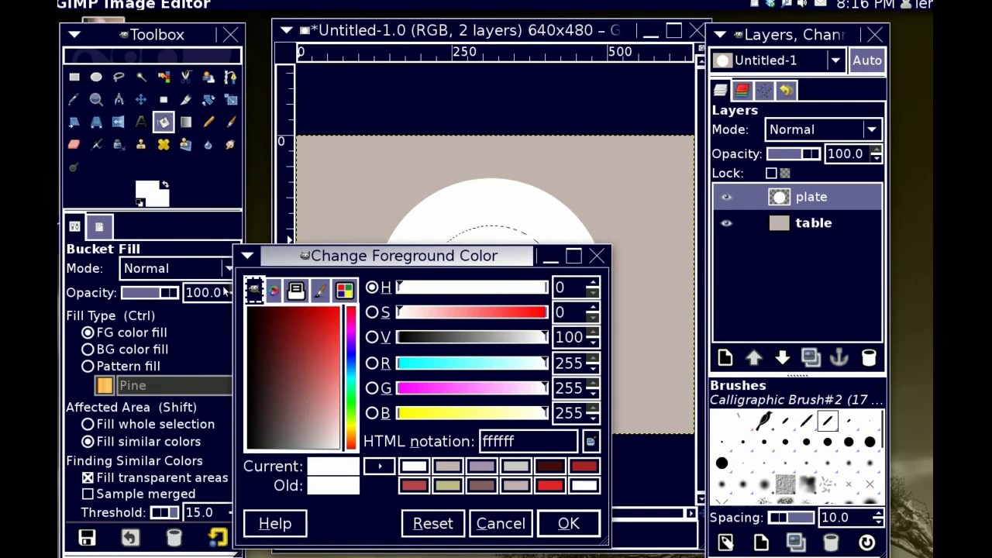
pyautogui.click(324, 446)
pyautogui.moveTo(324, 446); pyautogui.dragTo(318, 466)
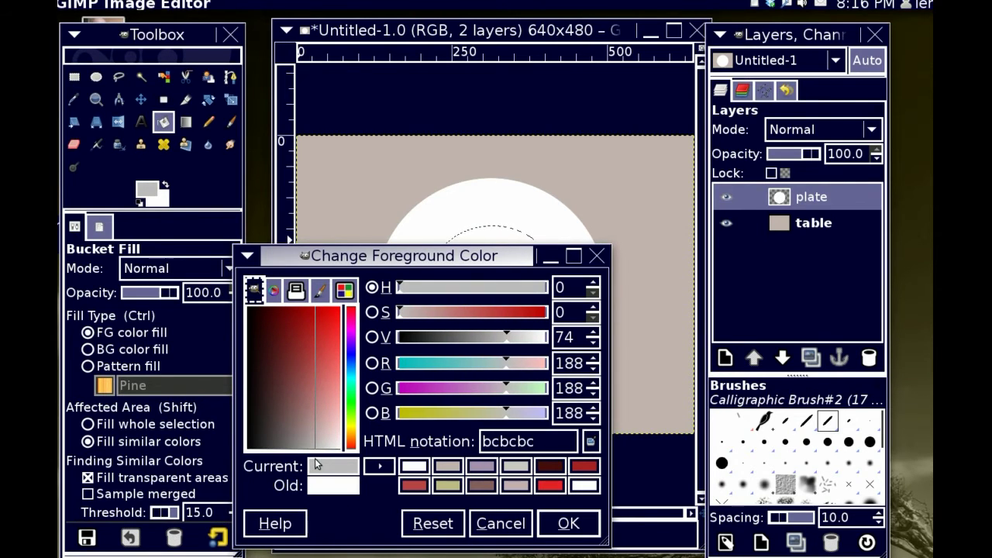
pyautogui.click(567, 524)
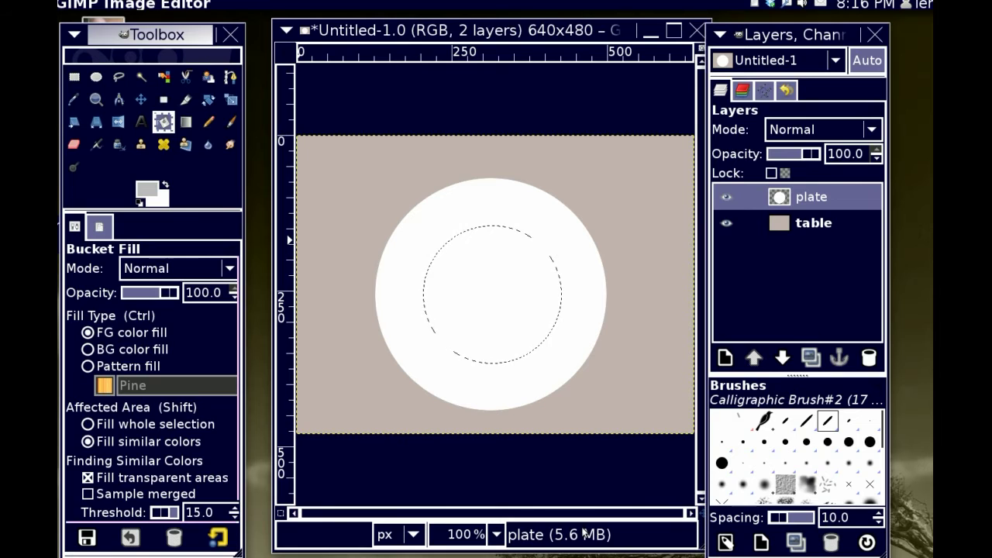
pyautogui.click(498, 279)
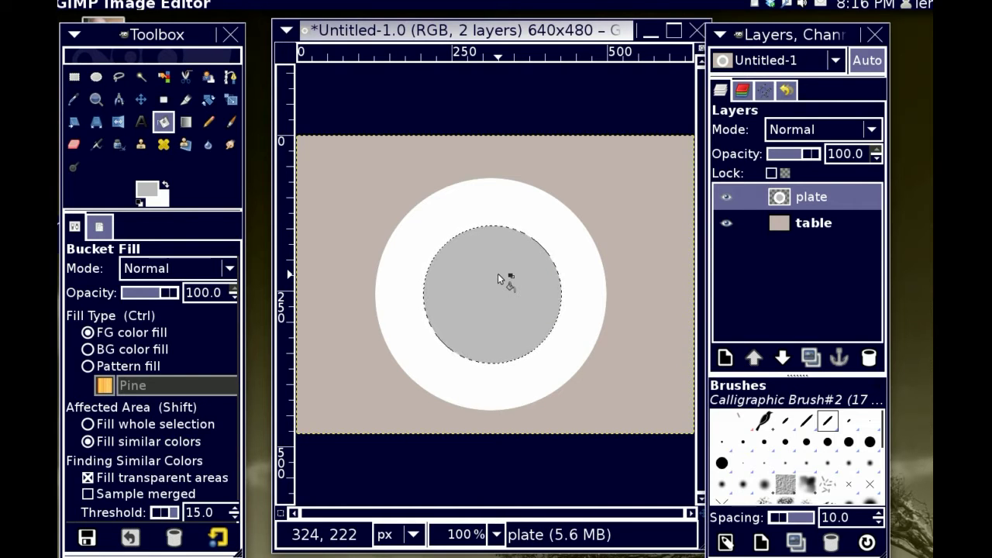
# Refill the inner circle with a paler, slightly warmer grey.
pyautogui.click(149, 190)
pyautogui.click(326, 438)
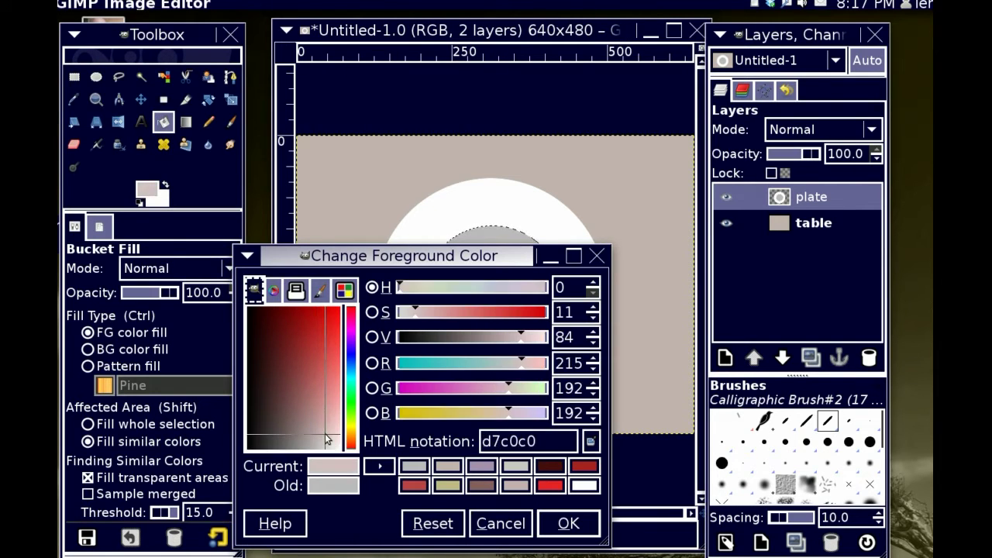
pyautogui.moveTo(327, 438); pyautogui.dragTo(333, 458)
pyautogui.click(570, 524)
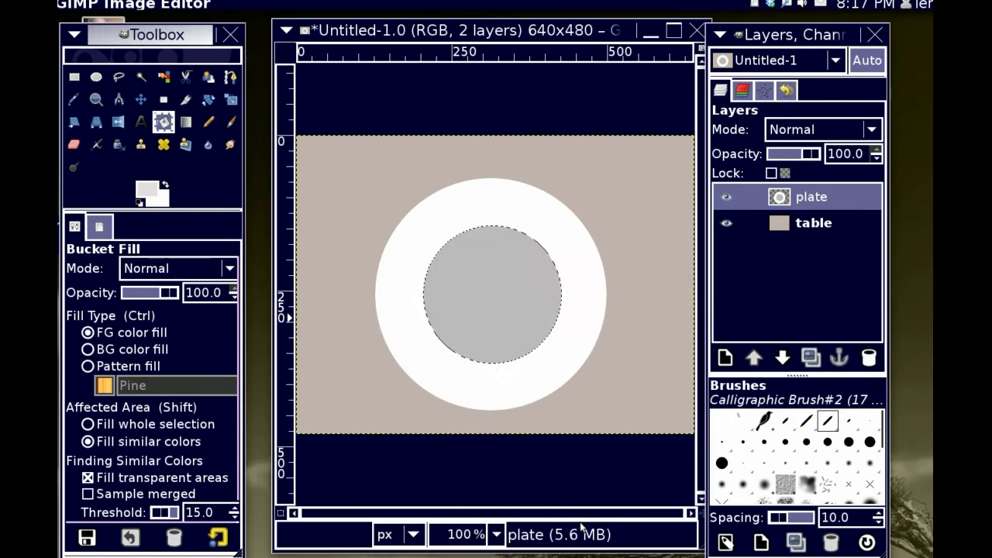
pyautogui.click(509, 268)
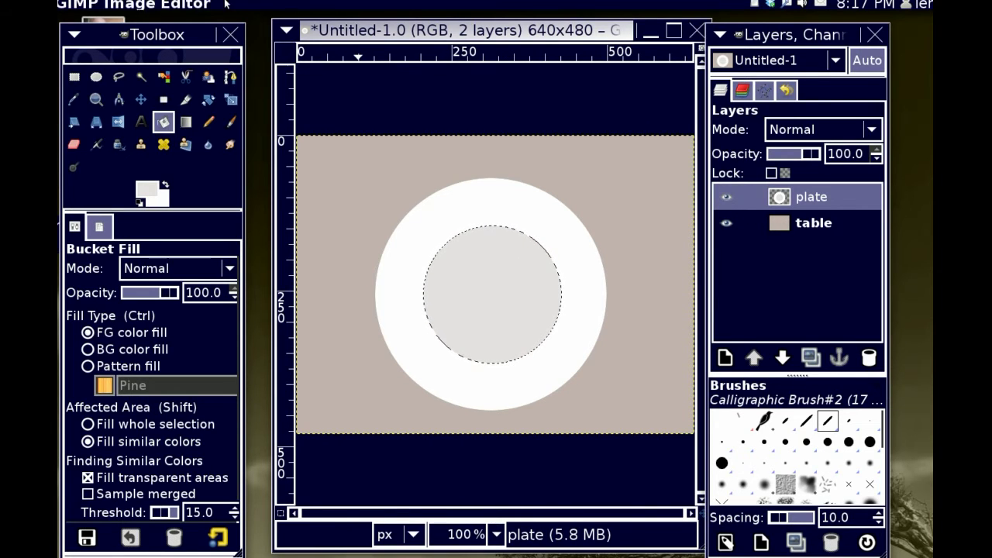
# Clear the inner-circle selection with Select > None.
pyautogui.moveTo(317, 7)
pyautogui.click(193, 5)
pyautogui.click(207, 48)
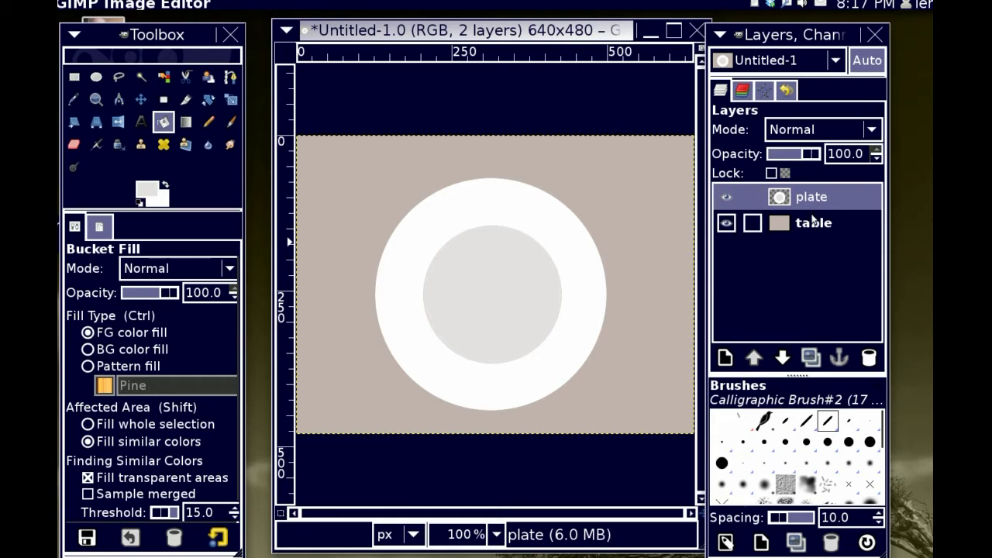
# Toggle the plate layer's visibility on and off to check the plate, leaving it visible.
pyautogui.click(727, 197)
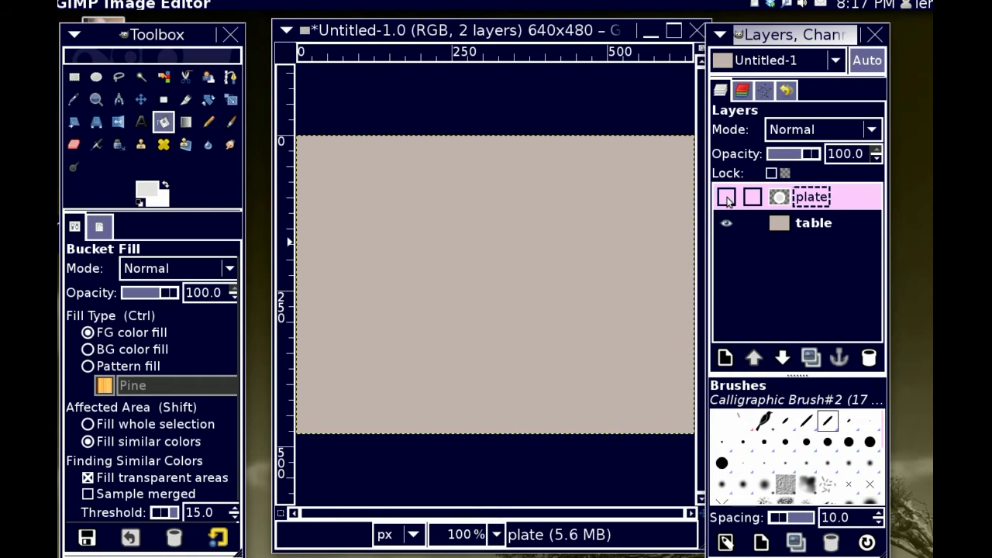
pyautogui.click(726, 197)
pyautogui.click(726, 197)
pyautogui.click(726, 196)
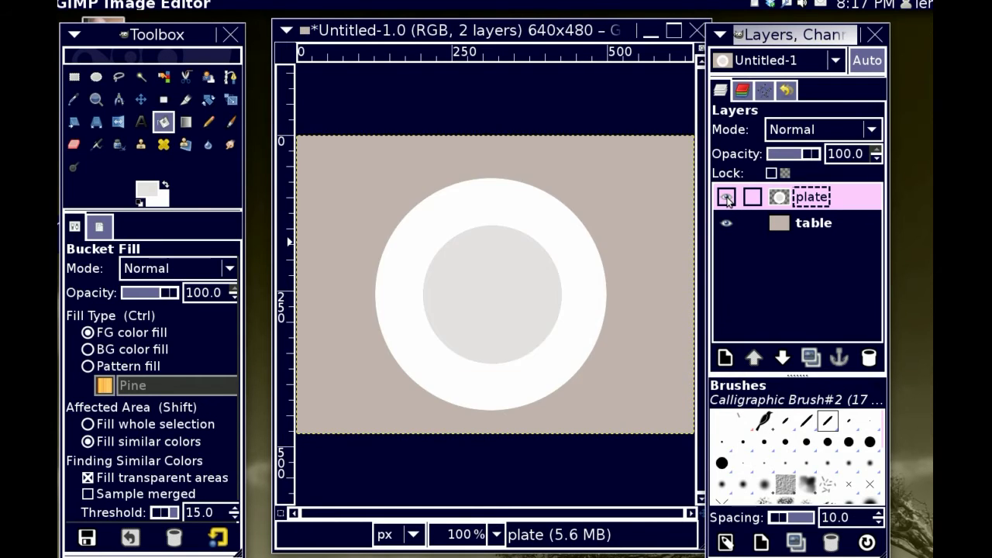
pyautogui.click(726, 197)
pyautogui.click(726, 197)
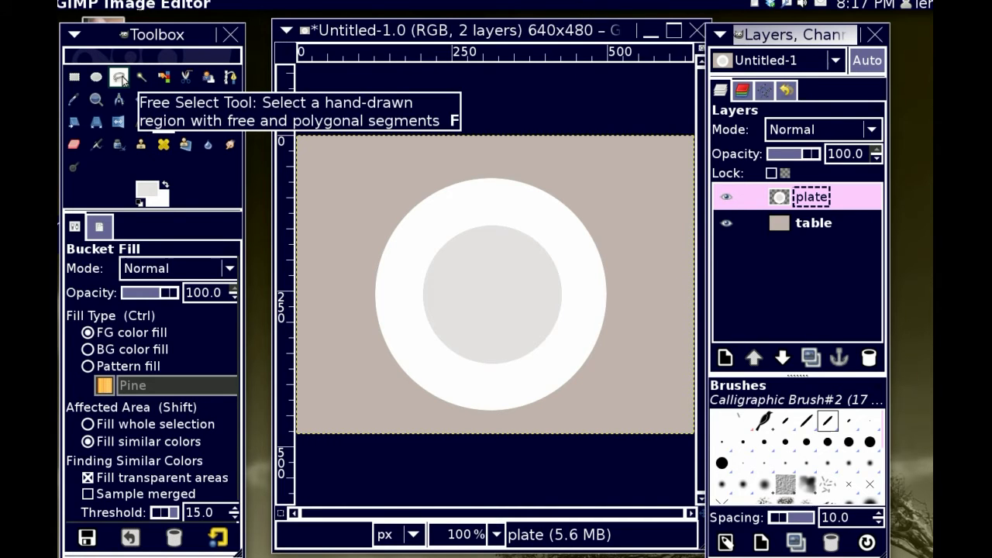
# Outline a triangular wedge from the plate centre past its top rim with Free Select.
pyautogui.click(118, 78)
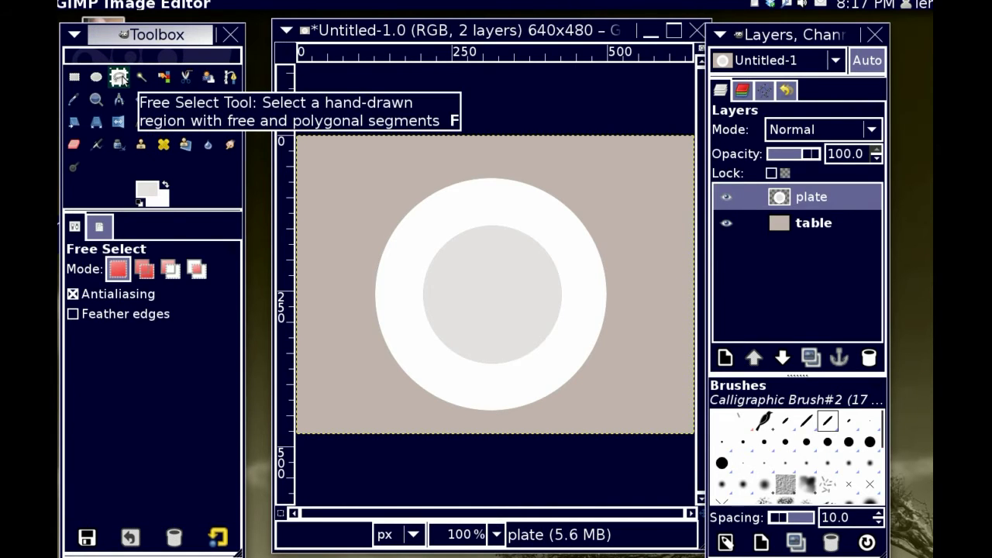
pyautogui.click(456, 158)
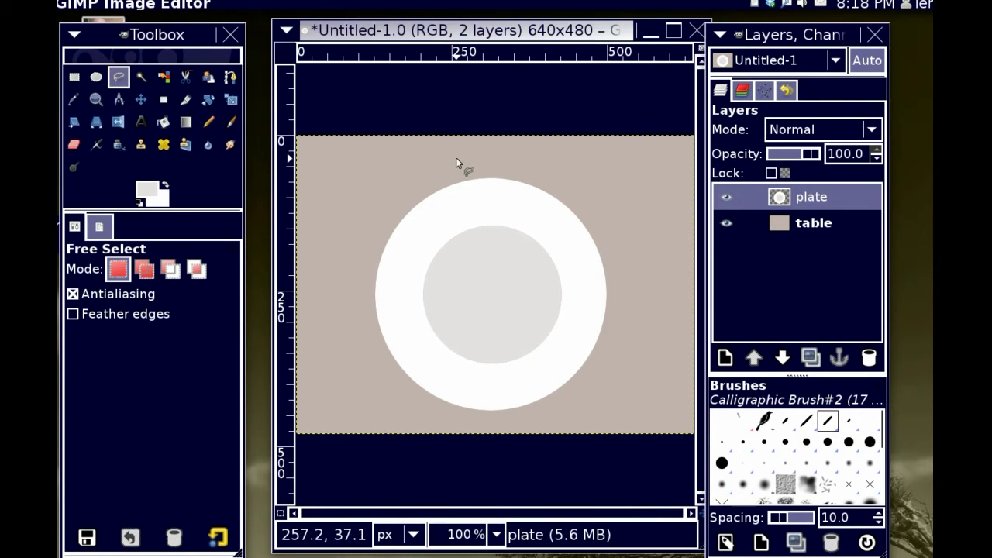
pyautogui.click(470, 203)
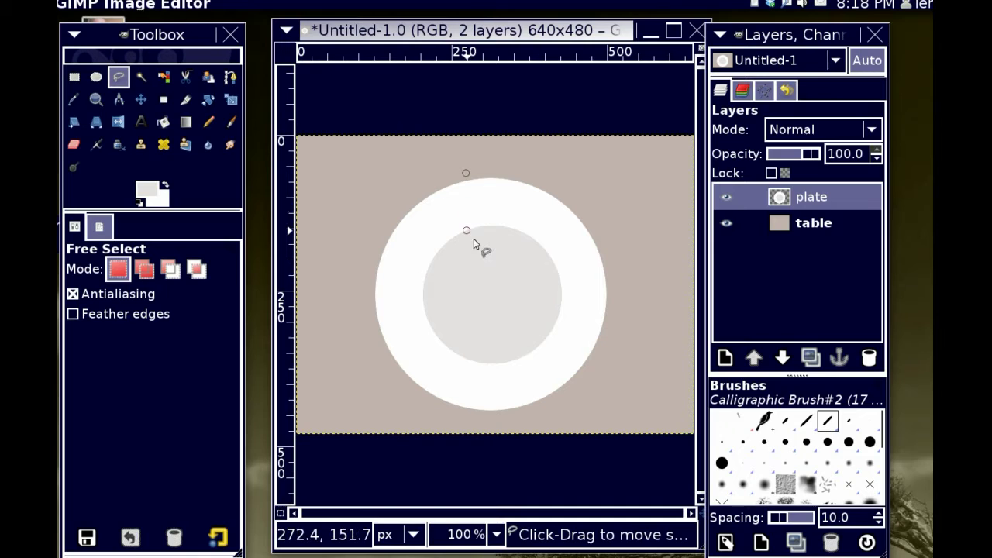
pyautogui.click(484, 280)
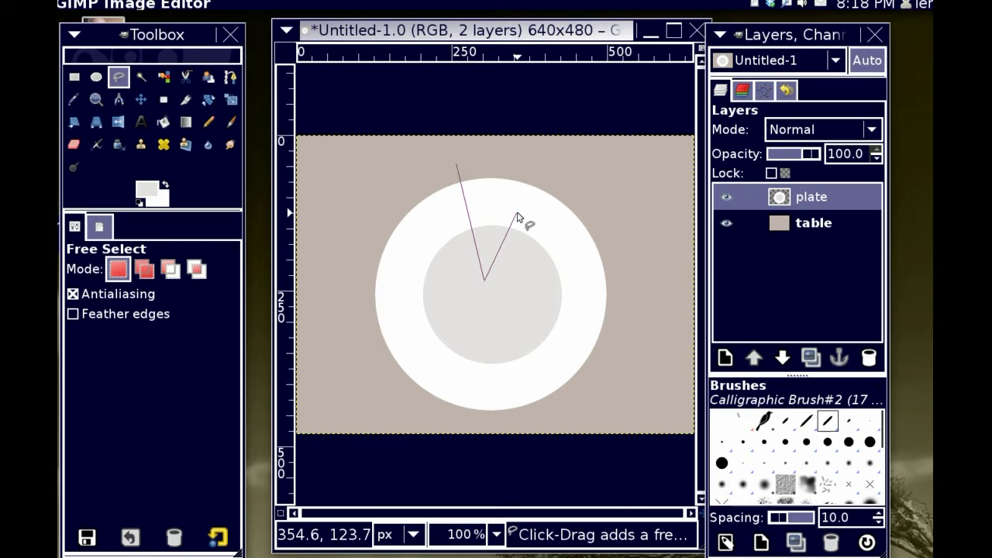
pyautogui.click(517, 211)
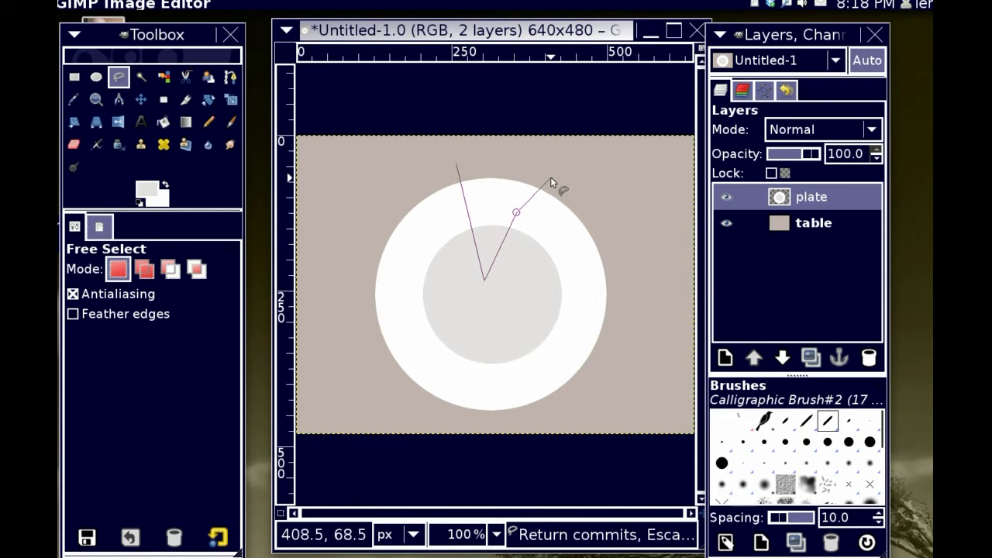
pyautogui.click(550, 179)
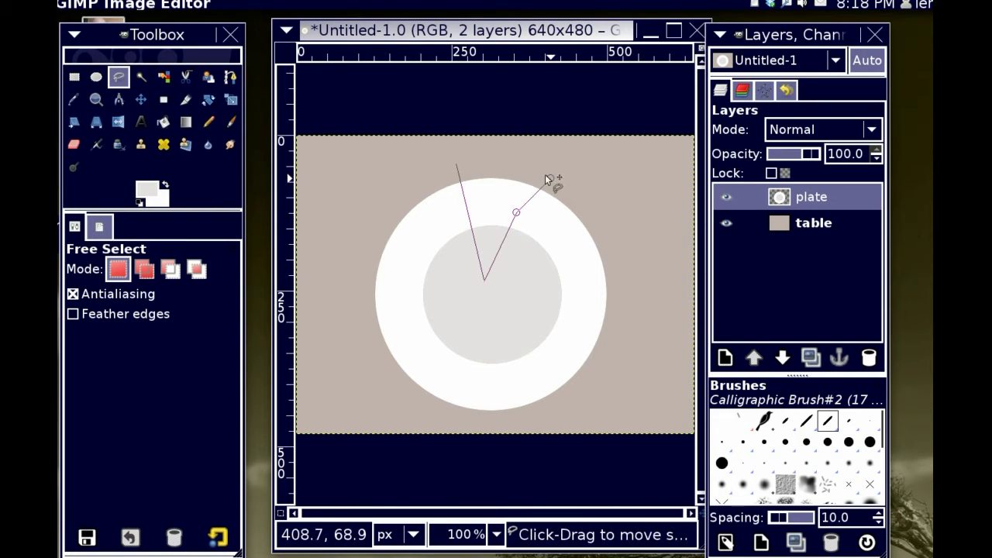
pyautogui.click(457, 168)
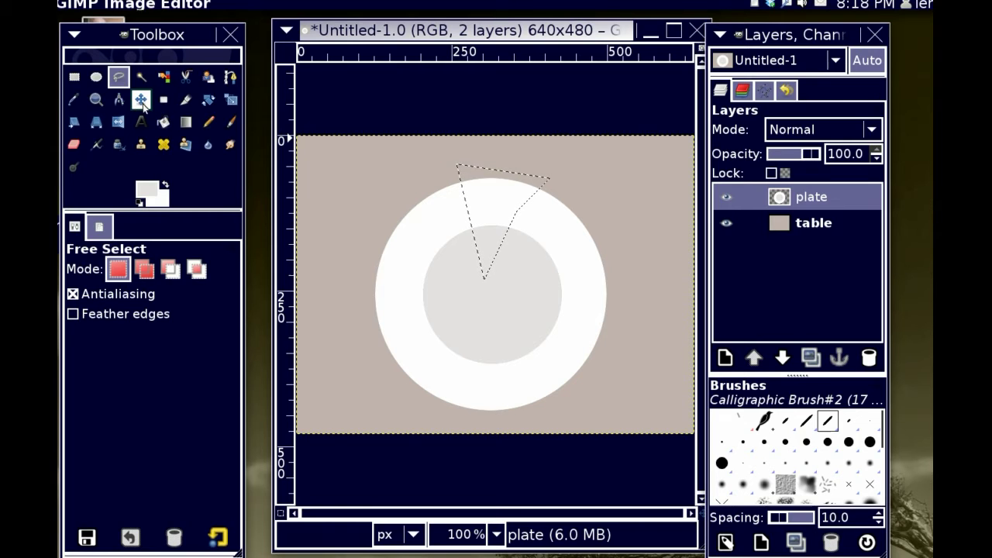
# Cut the selected wedge out of the plate.
pyautogui.click(141, 103)
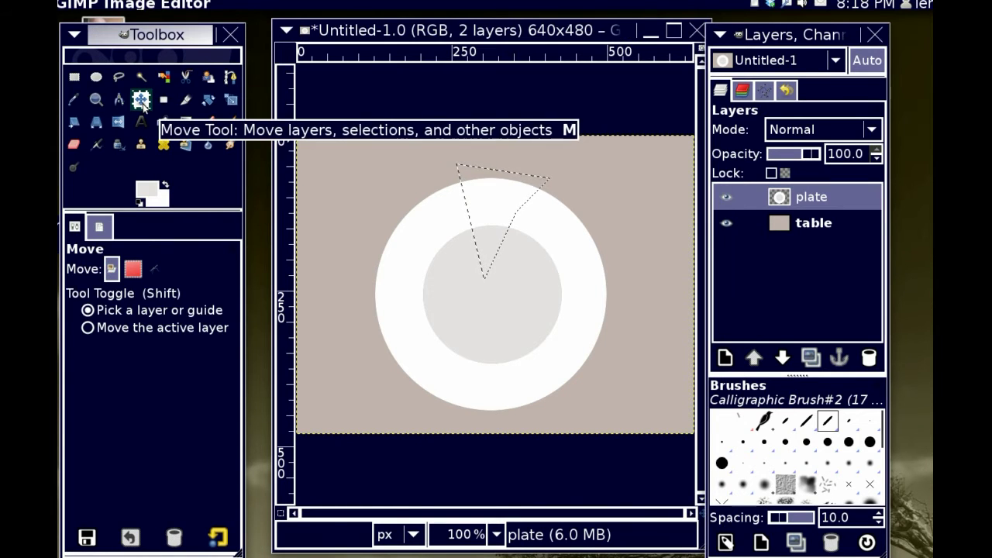
pyautogui.moveTo(499, 239)
pyautogui.mouseDown()
pyautogui.moveTo(505, 226)
pyautogui.moveTo(500, 242)
pyautogui.mouseUp()
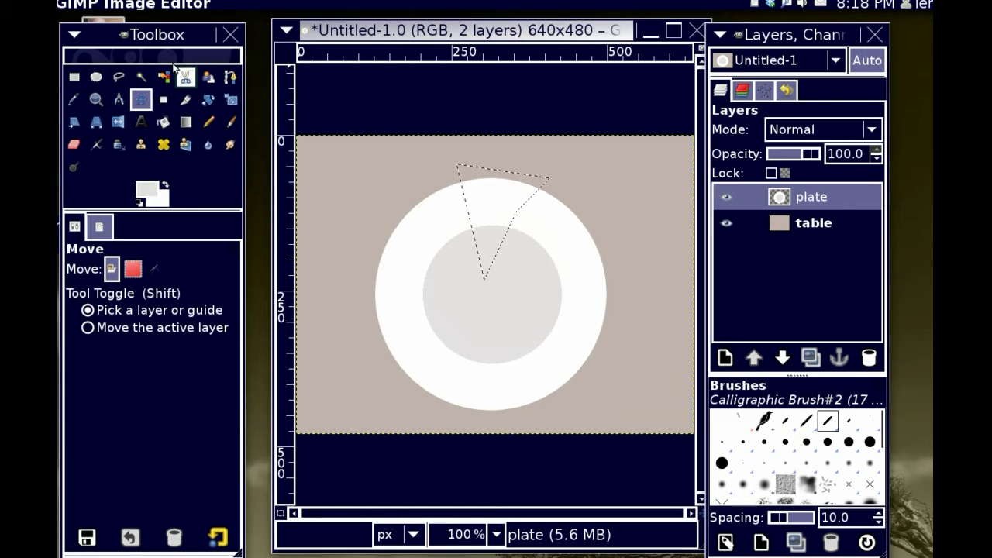
pyautogui.click(148, 5)
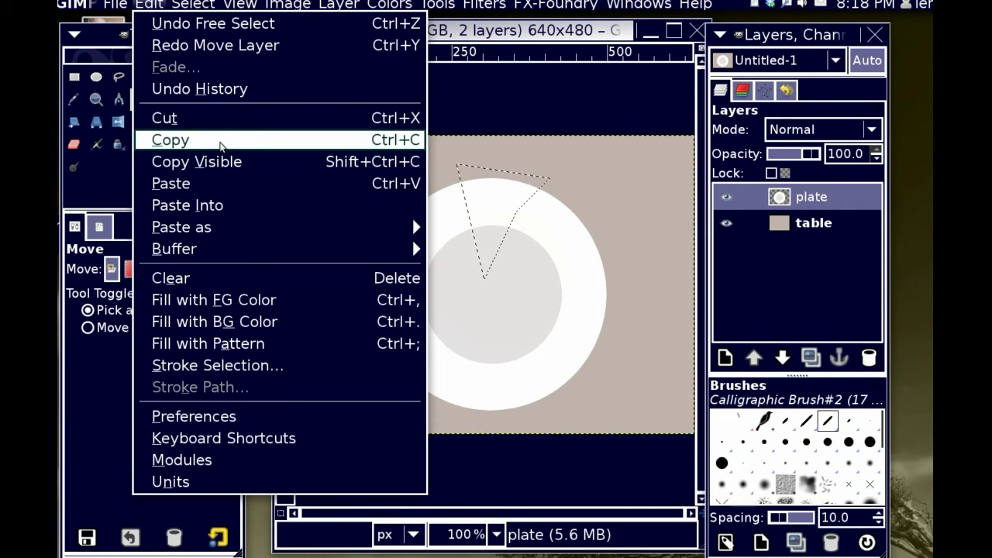
pyautogui.click(220, 118)
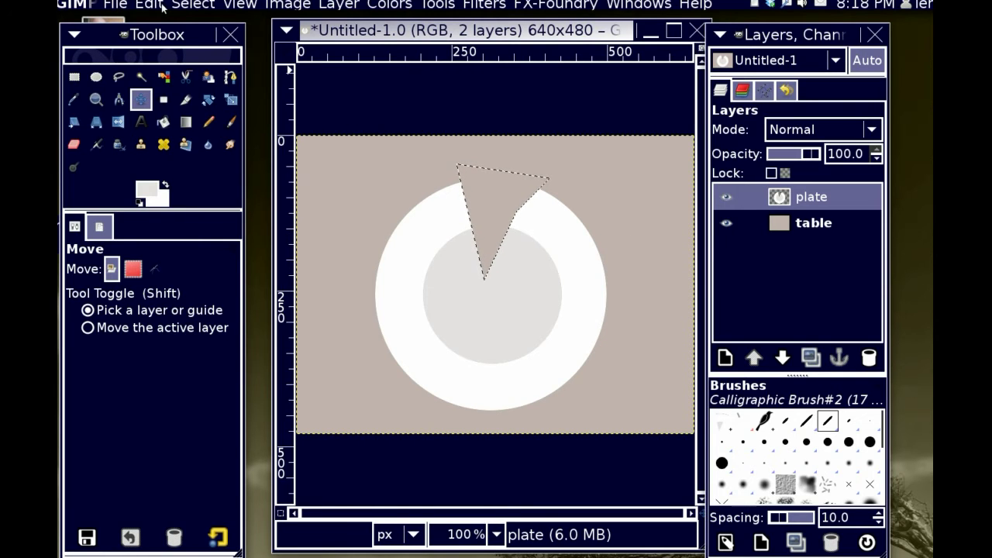
# Paste the wedge as a new layer and move it back over the gap, slightly offset.
pyautogui.click(163, 7)
pyautogui.moveTo(208, 232)
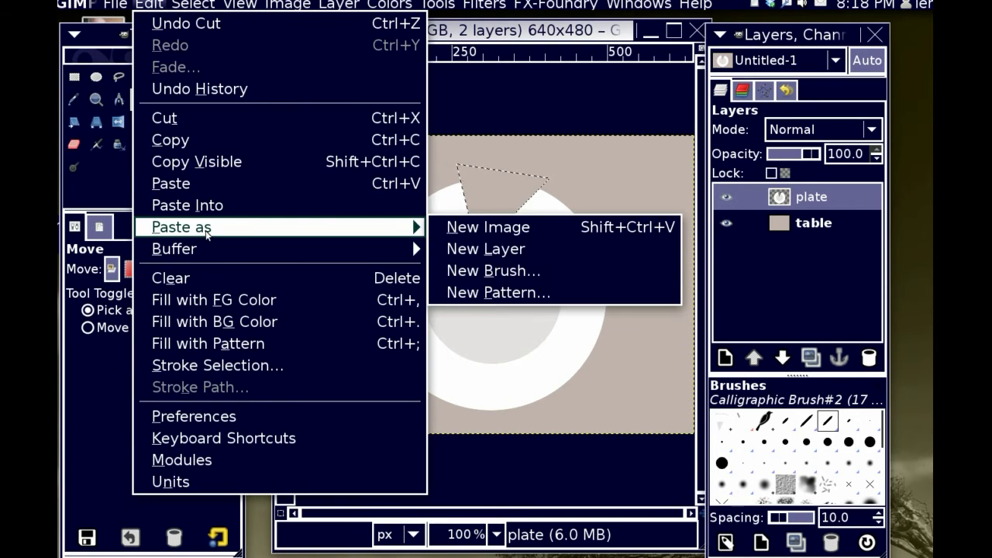
pyautogui.click(542, 251)
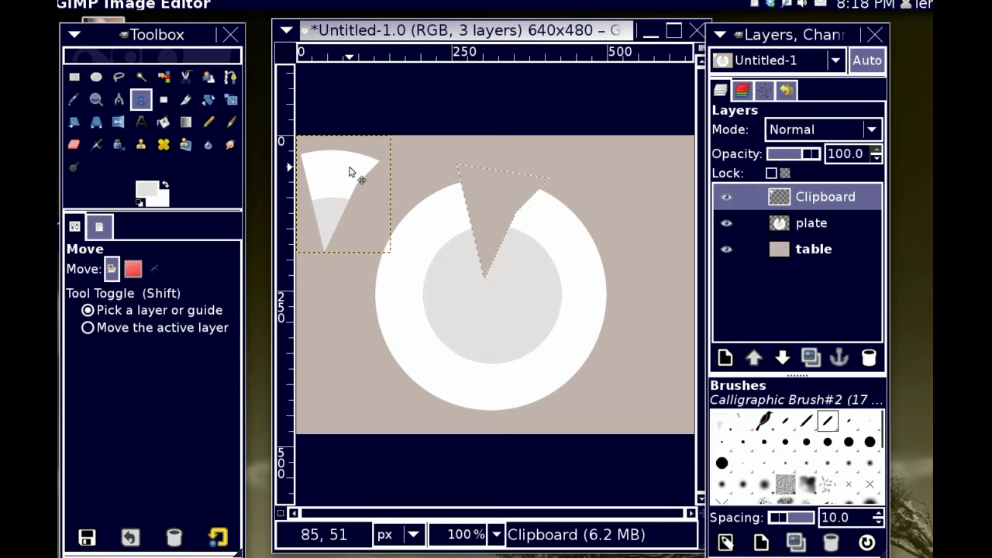
pyautogui.click(140, 99)
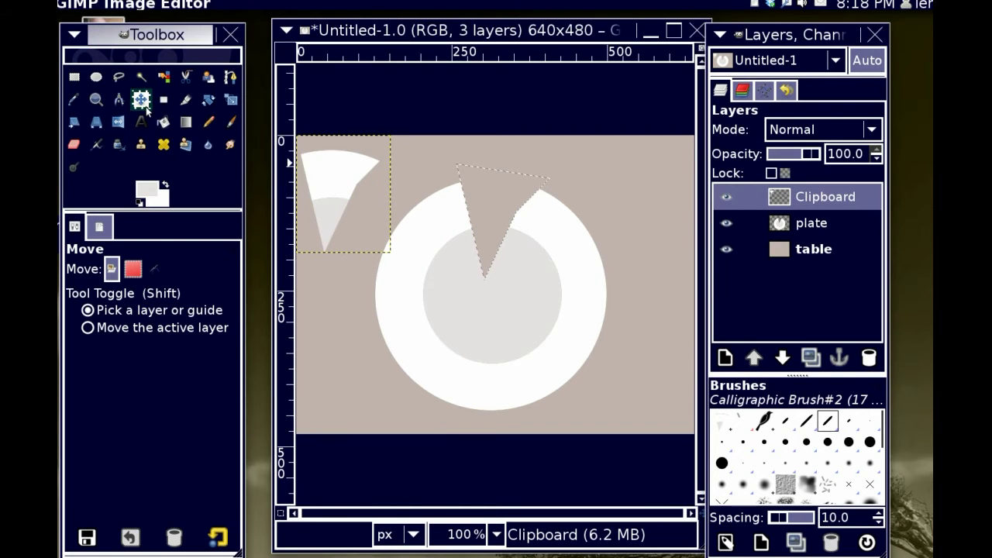
pyautogui.moveTo(329, 190); pyautogui.dragTo(496, 204)
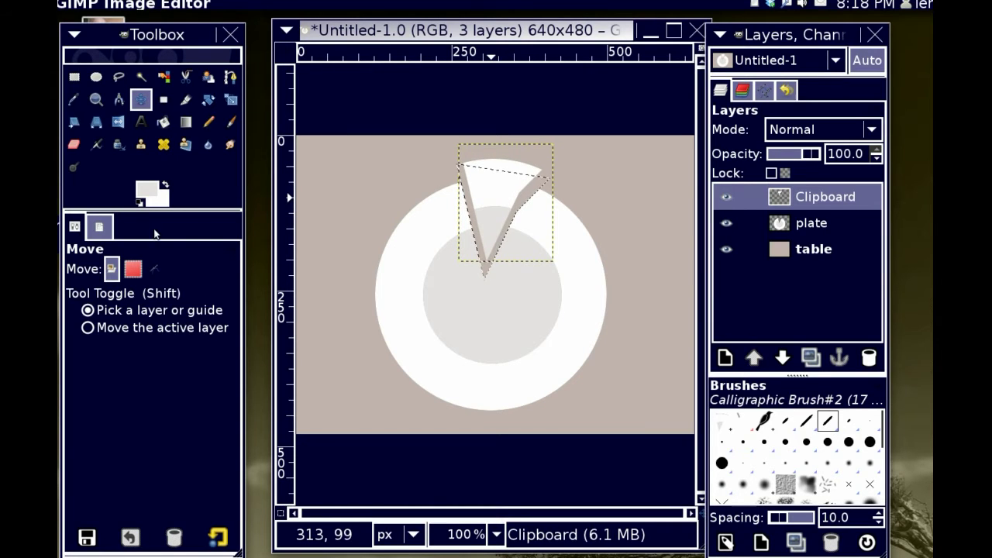
# On the plate layer, outline a second wedge beside the first gap, reaching past the upper-right rim.
pyautogui.click(117, 80)
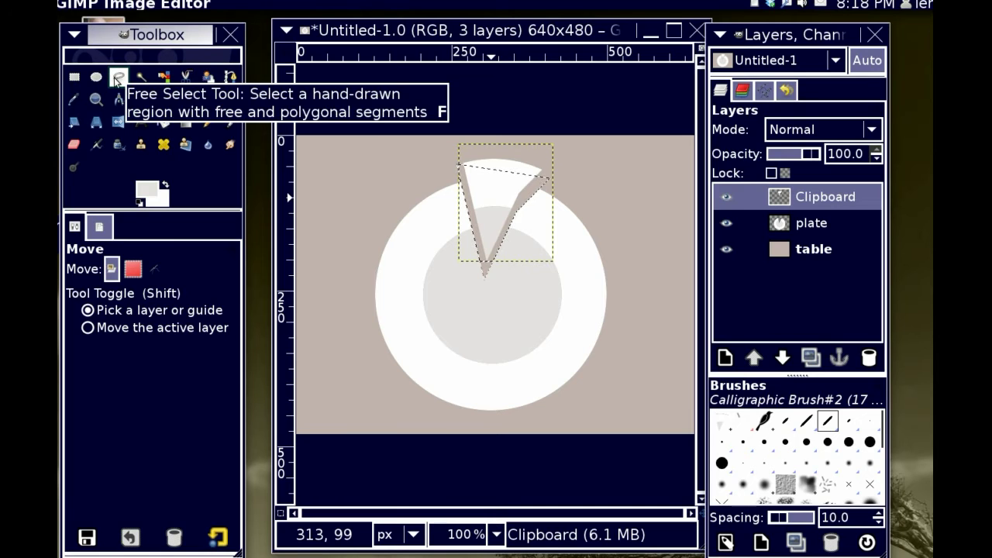
pyautogui.click(97, 77)
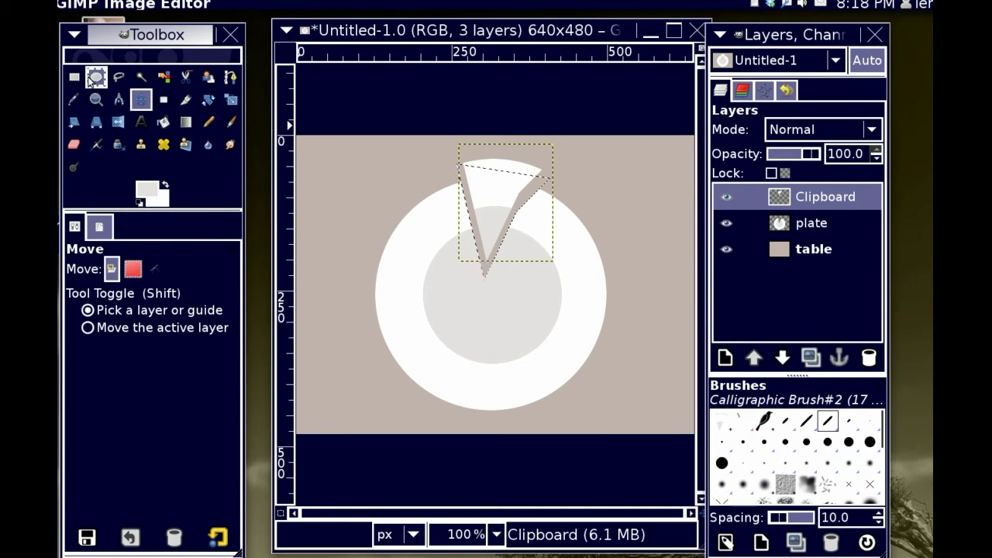
pyautogui.click(118, 76)
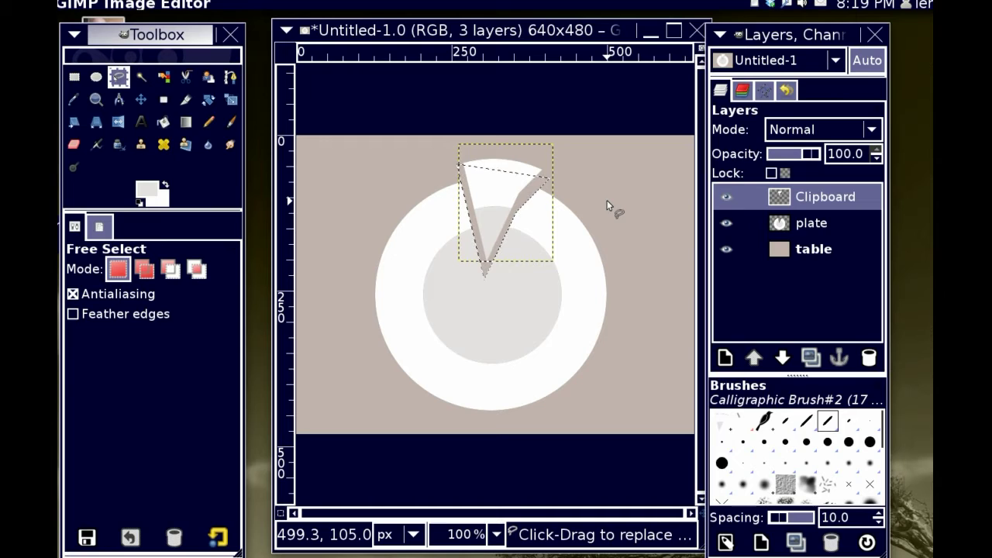
pyautogui.click(800, 225)
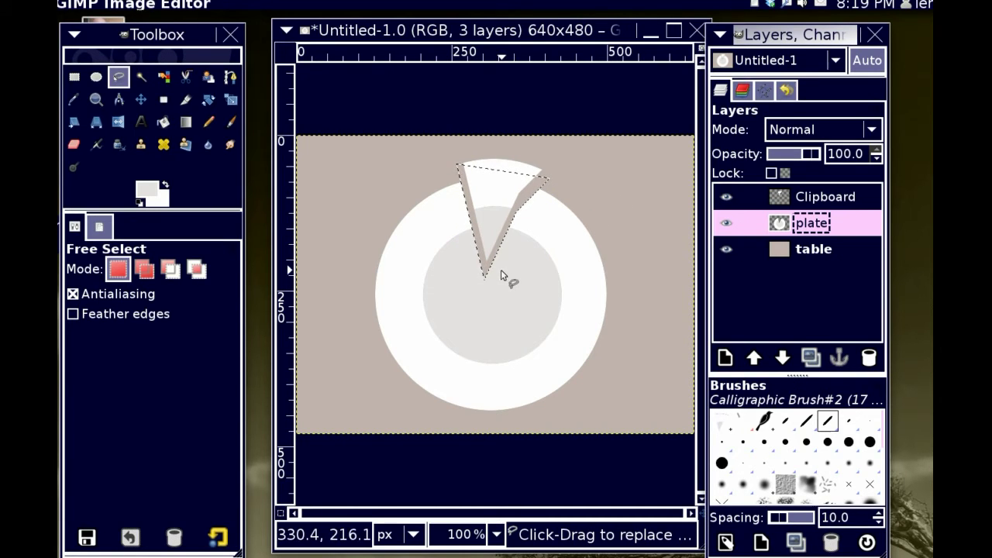
pyautogui.click(621, 205)
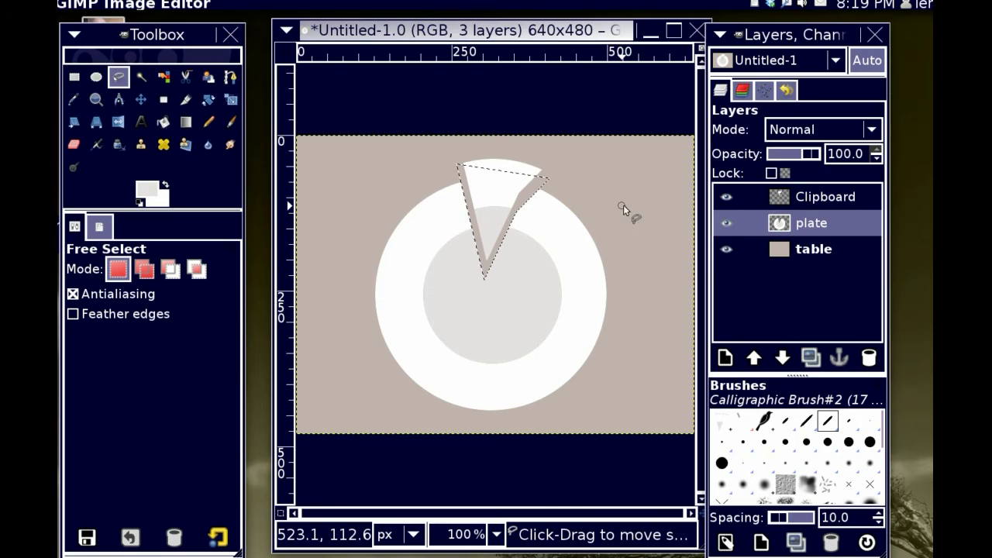
pyautogui.click(528, 248)
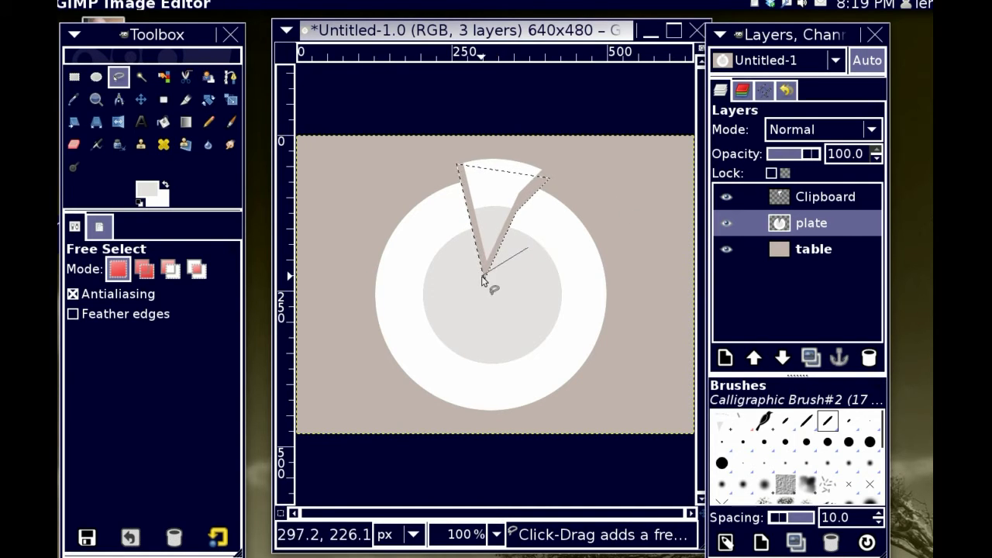
pyautogui.click(485, 274)
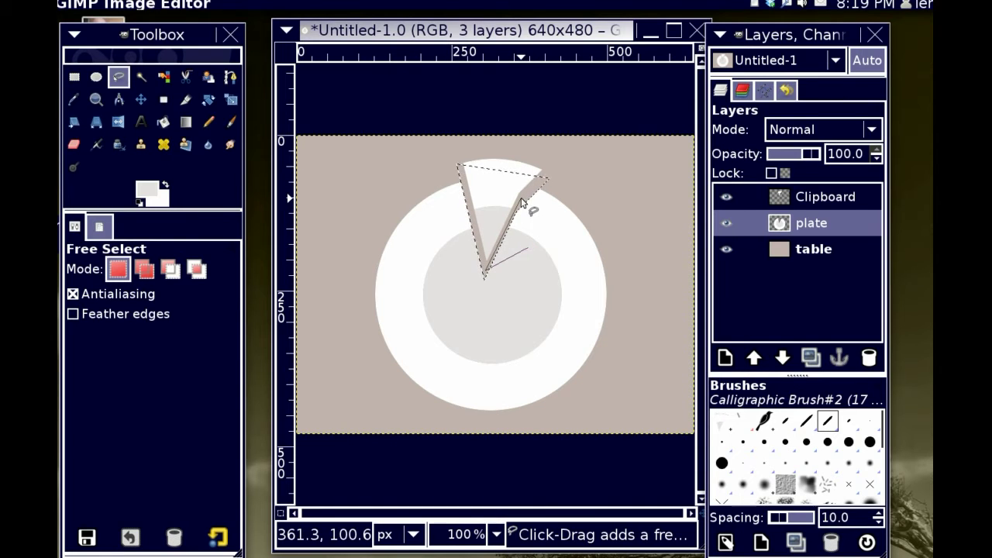
pyautogui.click(565, 162)
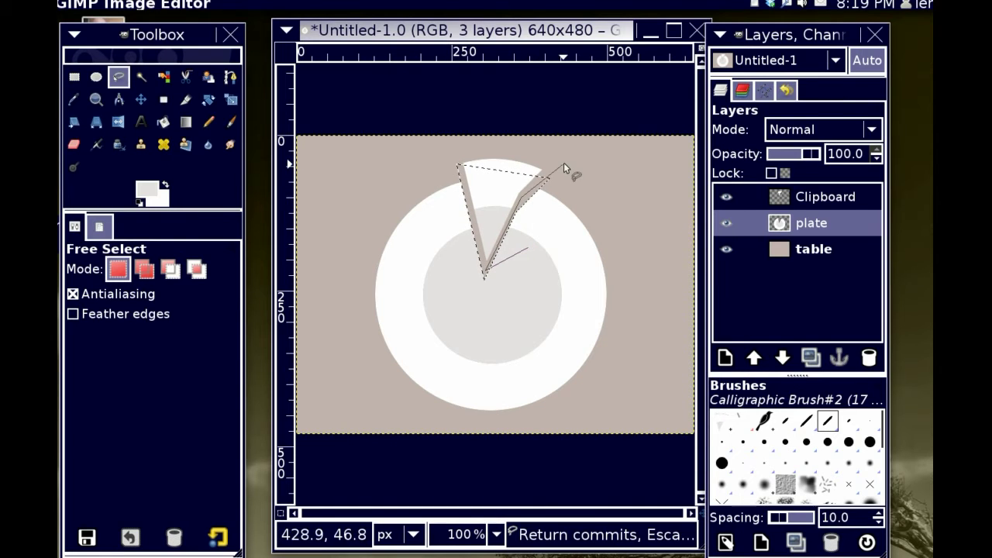
pyautogui.click(607, 225)
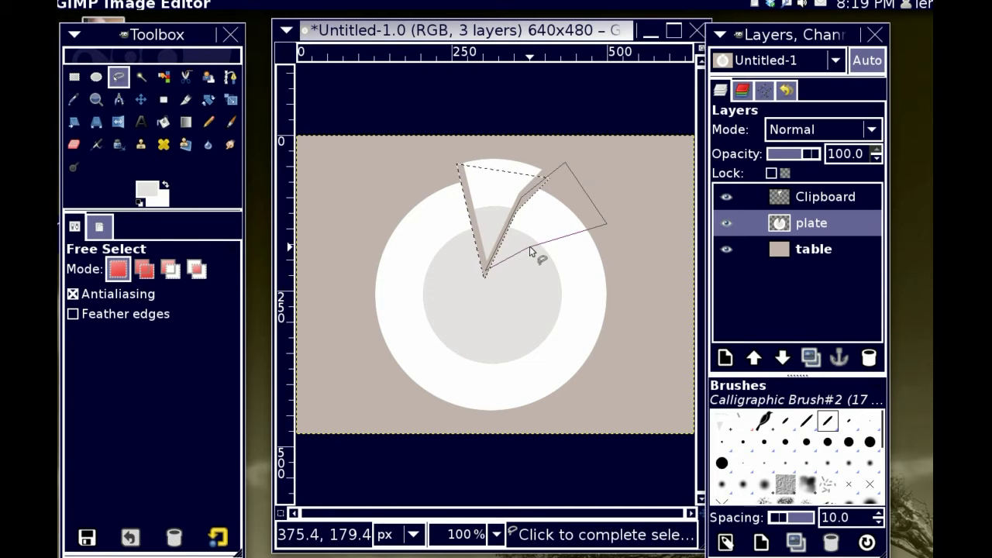
pyautogui.click(529, 248)
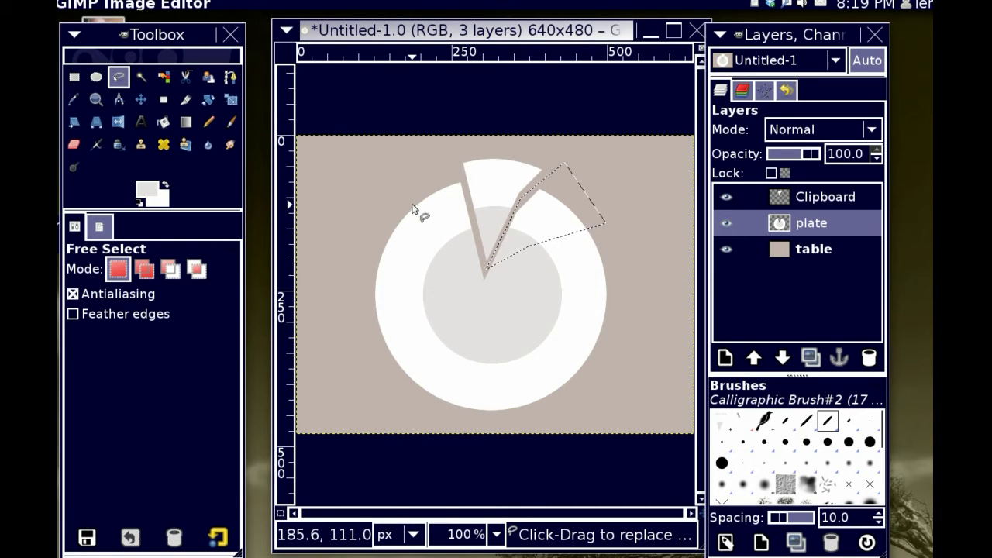
# Cut the selected second wedge out of the plate.
pyautogui.rightClick(324, 172)
pyautogui.moveTo(364, 217)
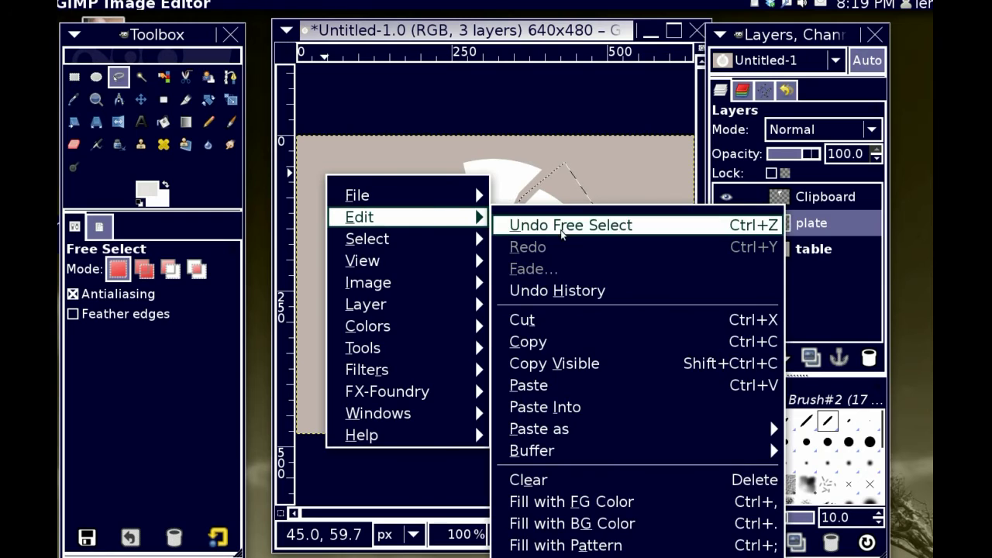
pyautogui.click(561, 342)
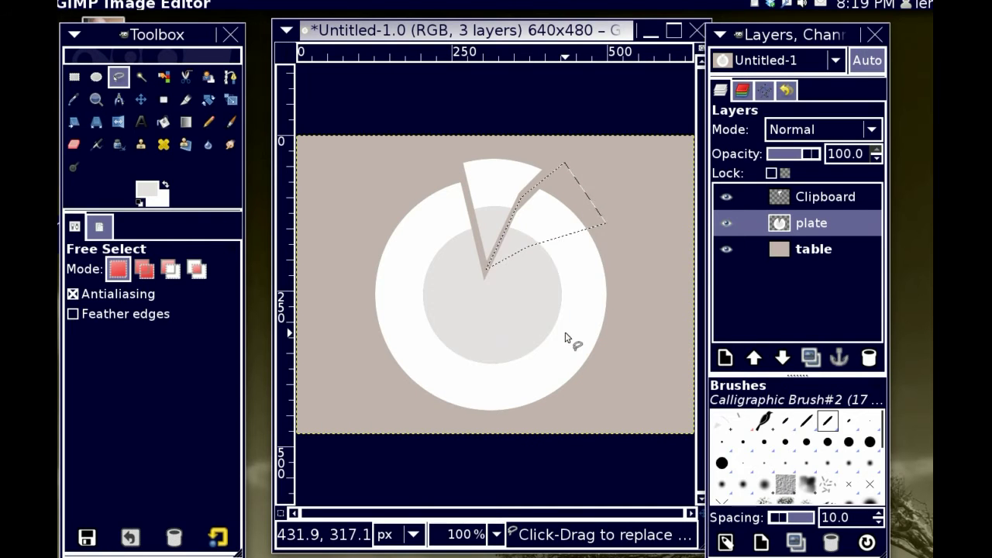
pyautogui.rightClick(359, 166)
pyautogui.moveTo(395, 206)
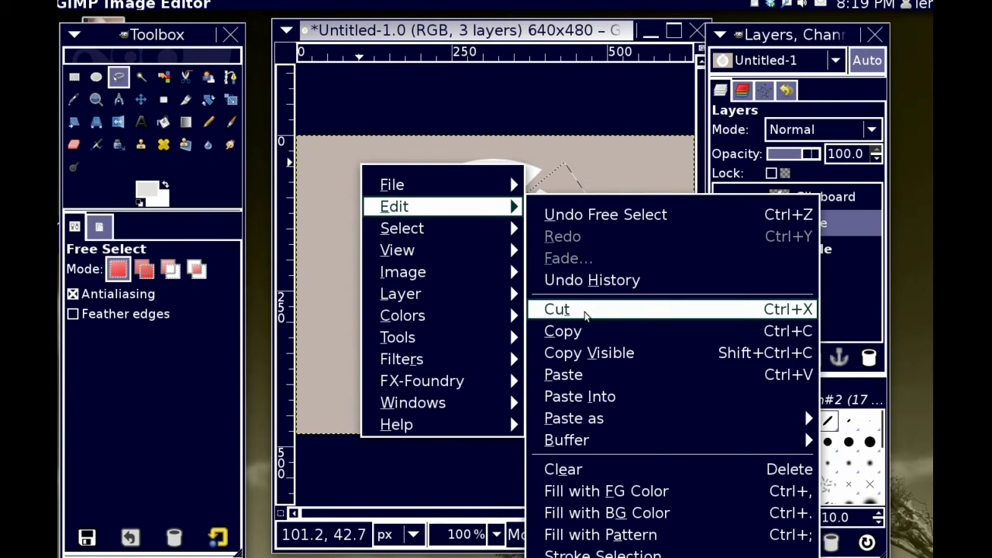
pyautogui.click(585, 310)
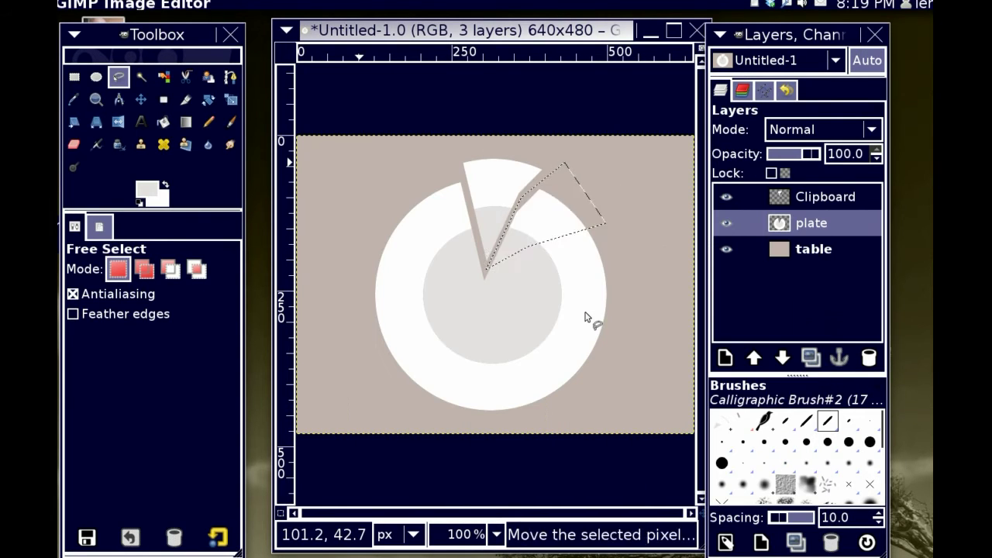
# Paste the wedge as a new layer, Clipboard#1, and switch to the Move tool.
pyautogui.rightClick(367, 166)
pyautogui.moveTo(418, 199)
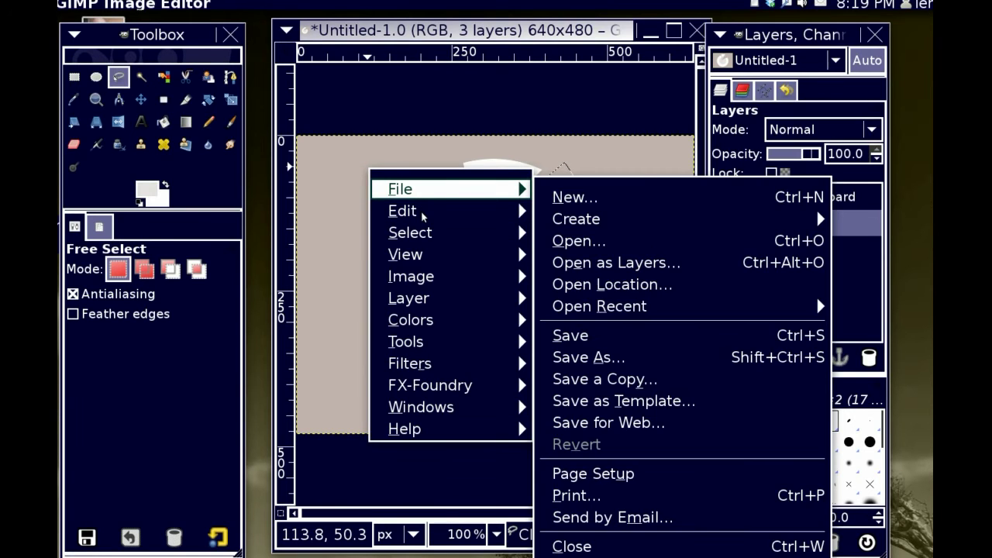
pyautogui.moveTo(471, 215)
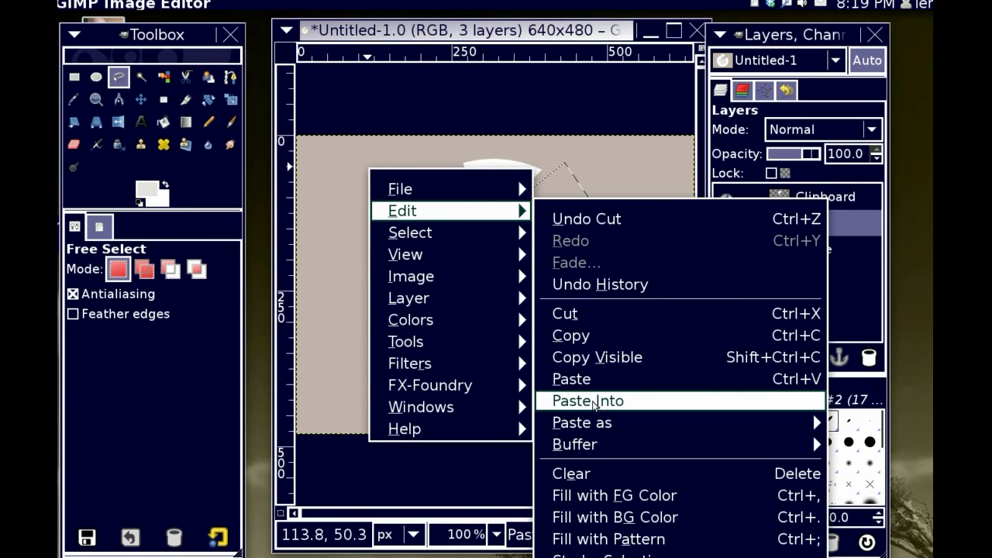
pyautogui.moveTo(616, 419)
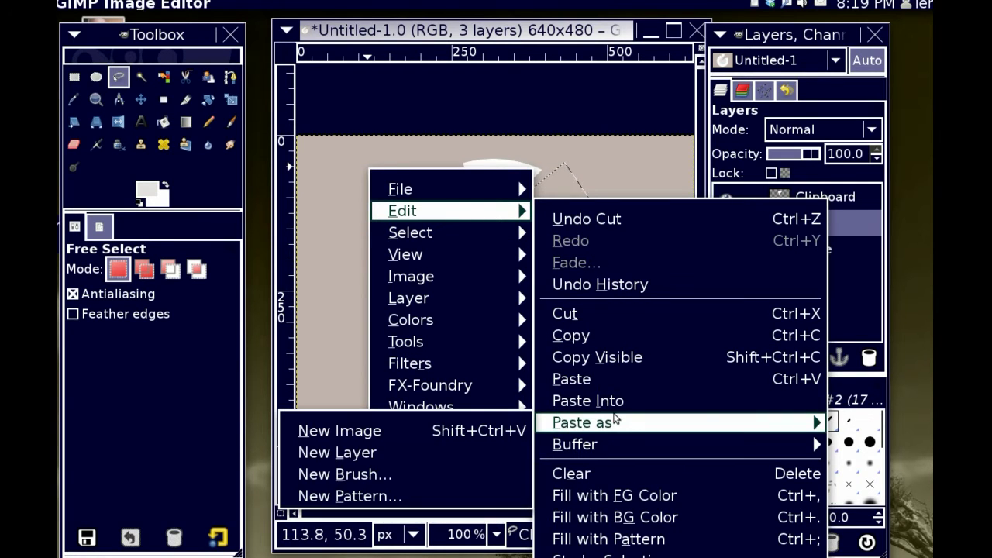
pyautogui.click(448, 453)
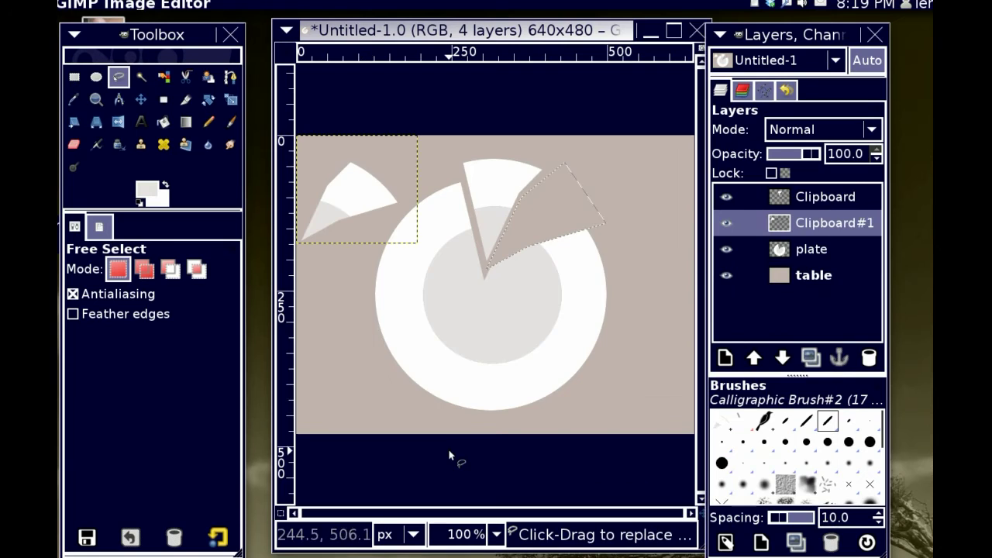
pyautogui.click(138, 103)
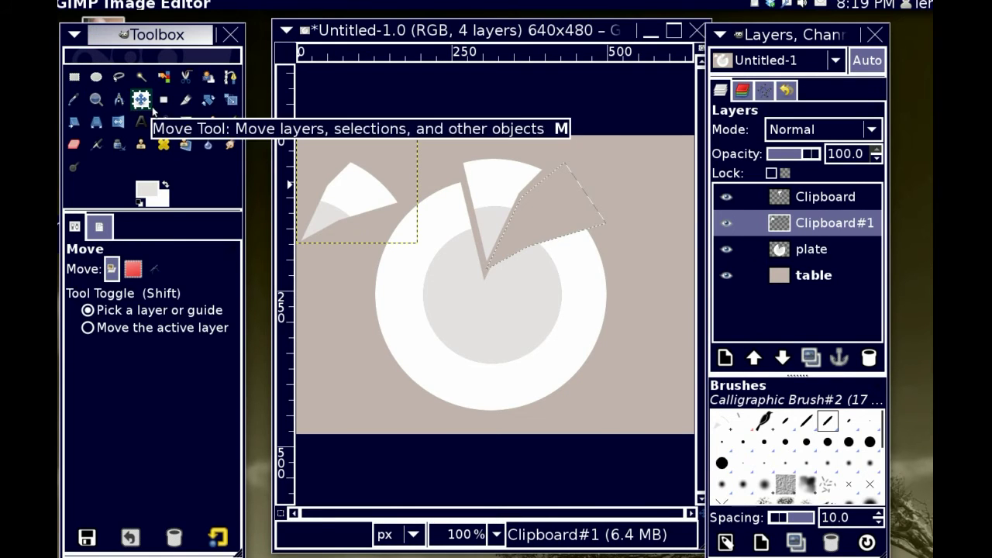
pyautogui.click(334, 208)
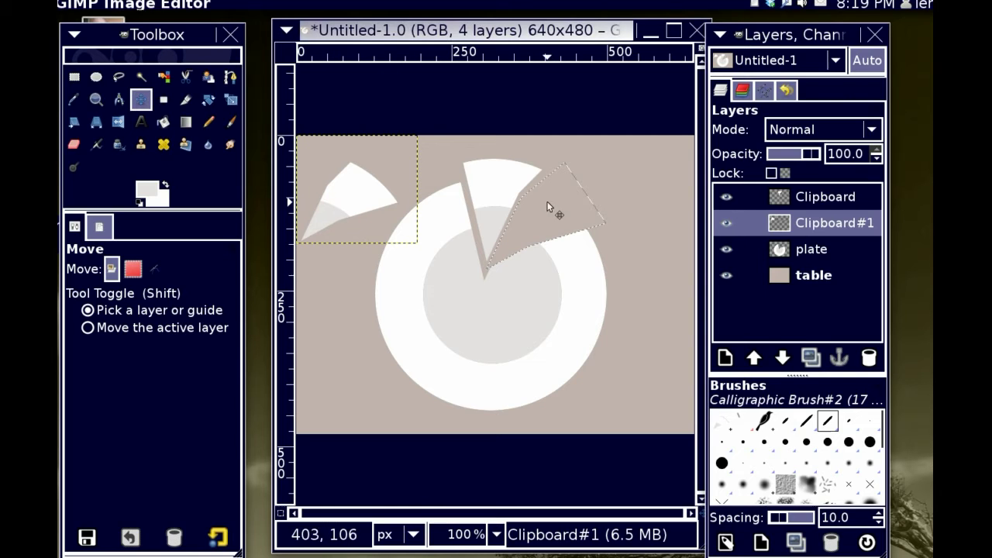